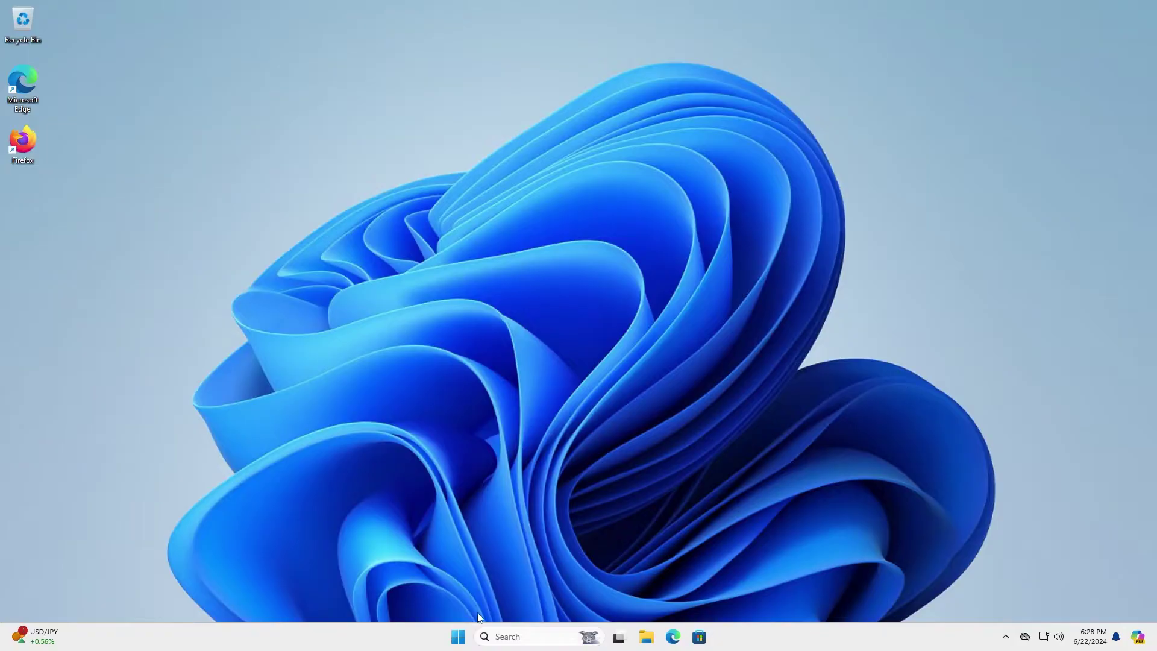
Open Disk Management from Start search and select the 28.34 GB and 977 MB Kali partitions
{"action": "left_click", "coordinate": [458, 637]}
{"action": "type", "text": "disk management"}
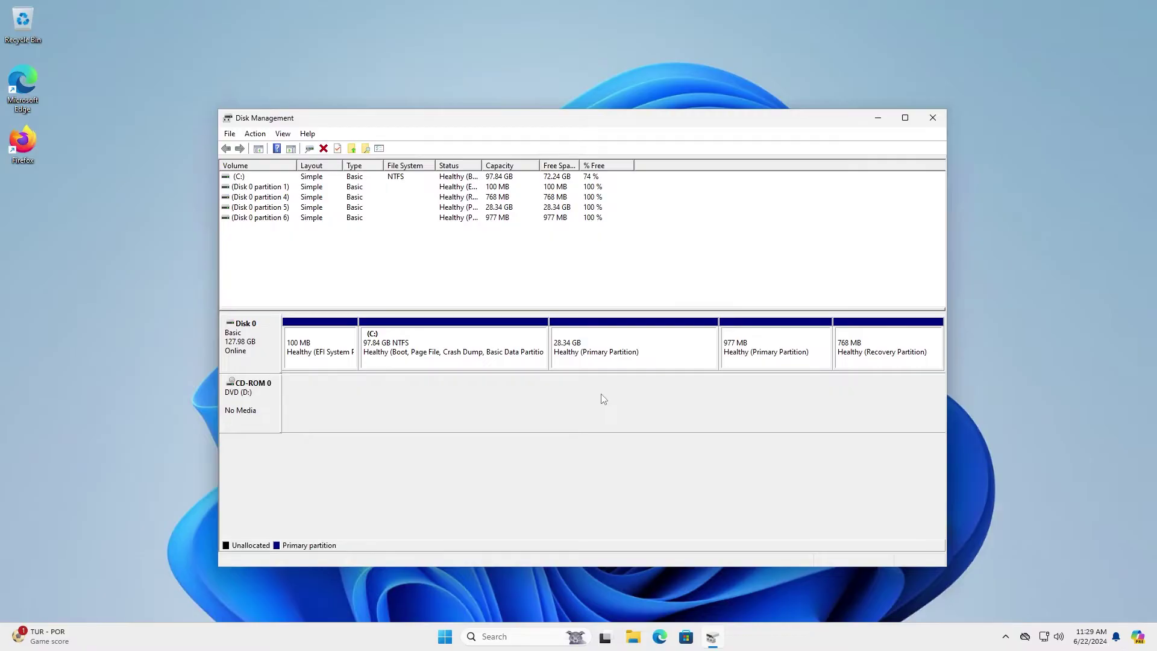
{"action": "left_click", "coordinate": [598, 367]}
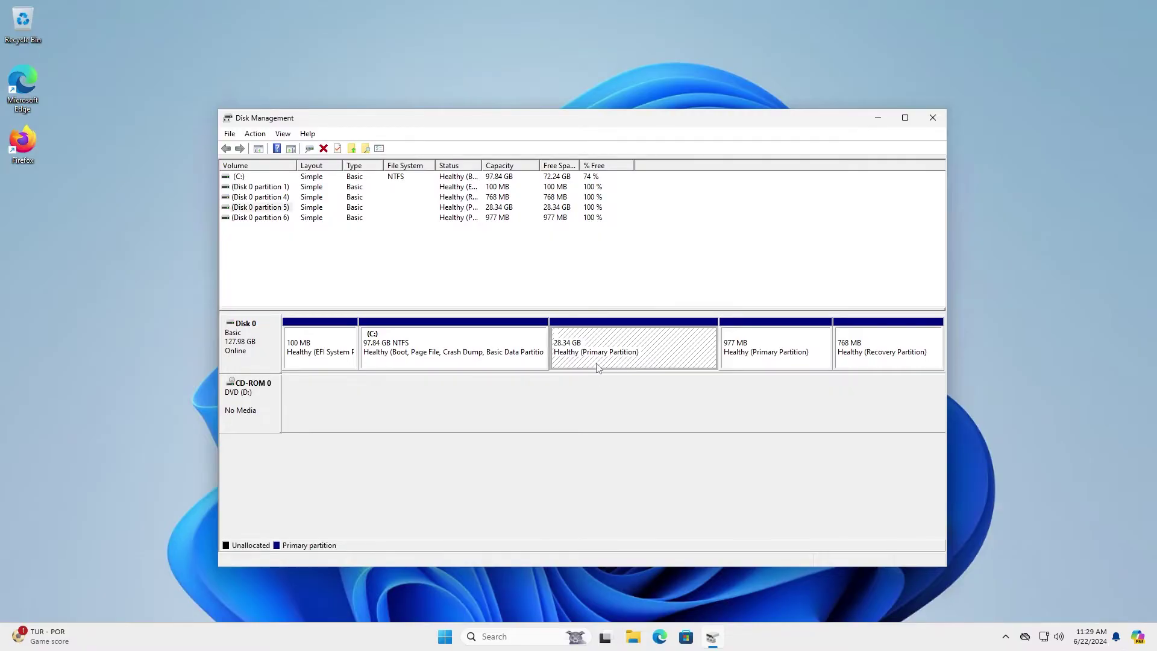
{"action": "left_click", "coordinate": [773, 366]}
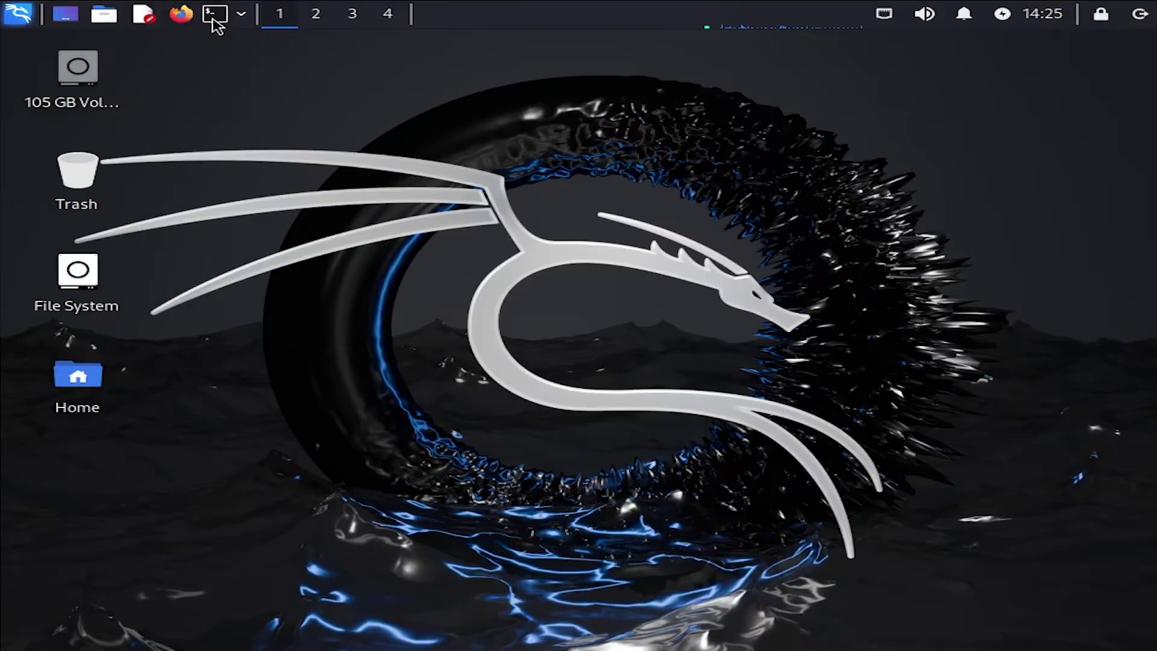
Run 'sudo fdisk -l' in a Kali terminal and enter the sudo password
{"action": "left_click", "coordinate": [215, 14]}
{"action": "type", "text": "sudo f"}
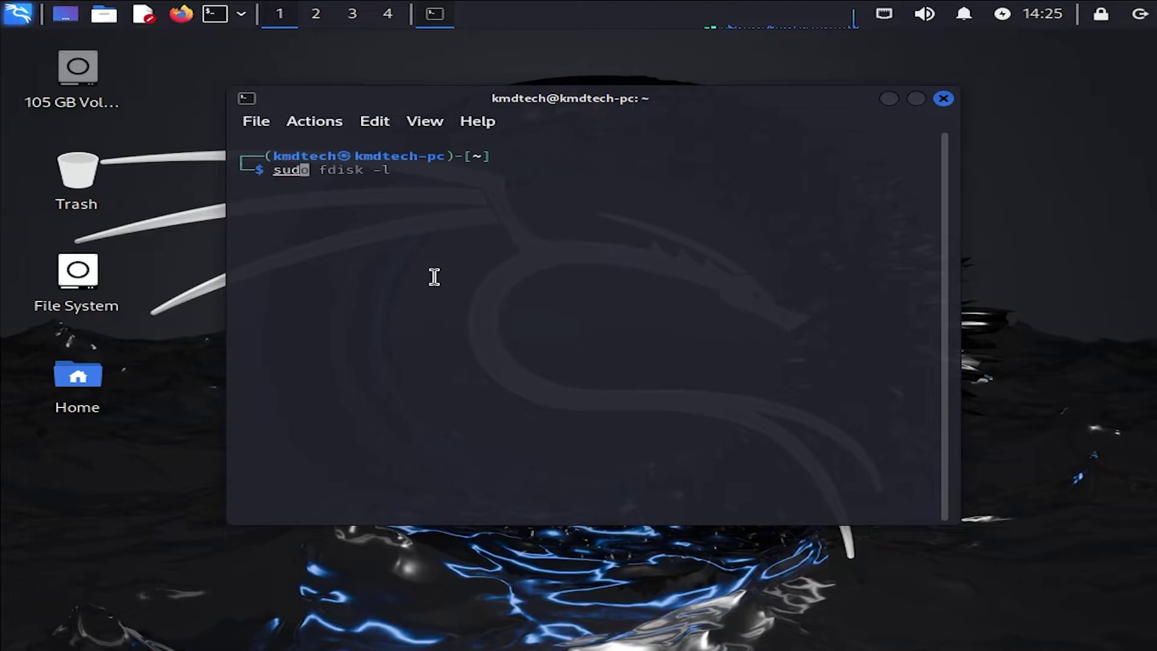
{"action": "type", "text": "disk -l"}
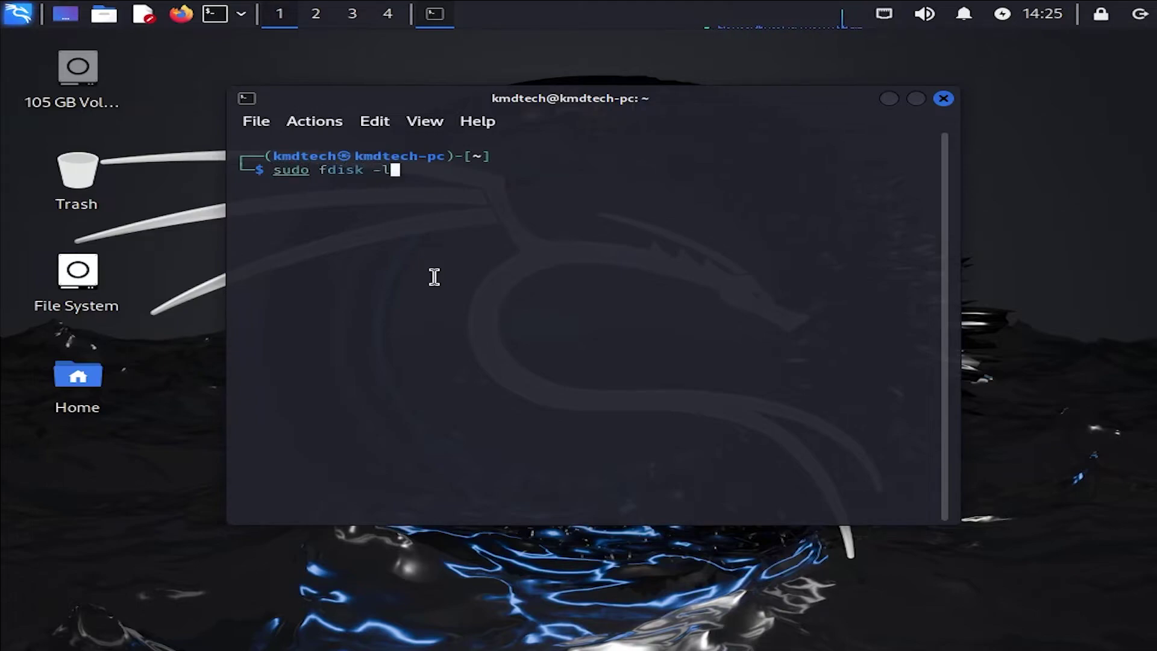
{"action": "key", "text": "Return"}
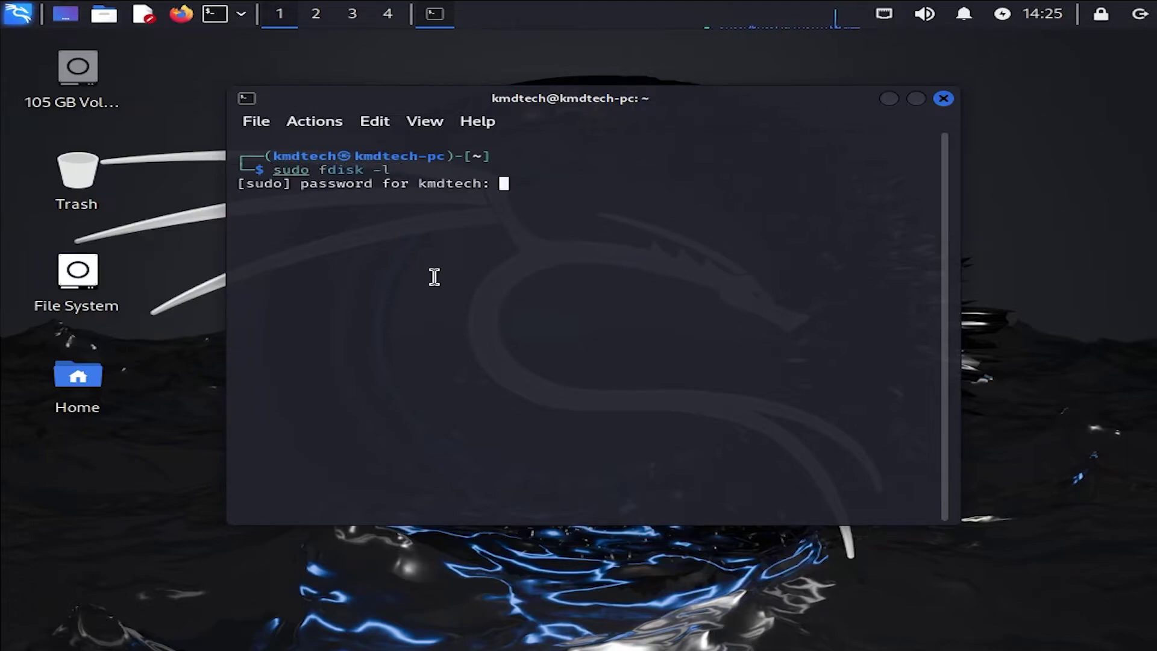
{"action": "key", "text": "Return"}
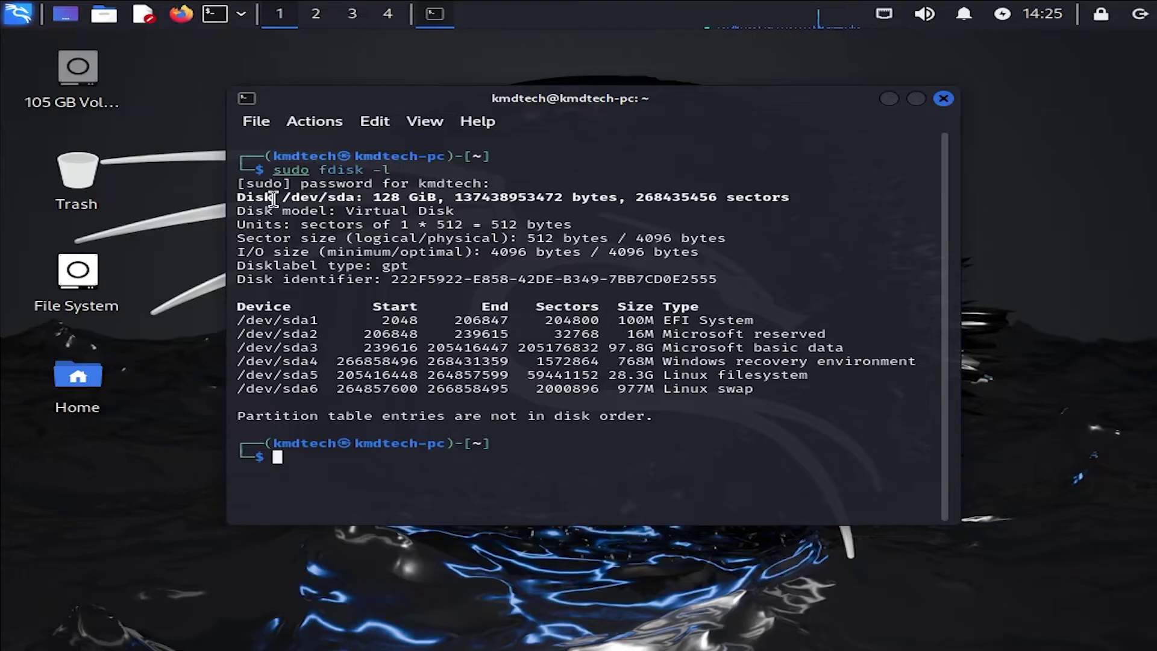
Highlight /dev/sda, the 28.3G sda5 Linux filesystem row and the 977M sda6 swap row
{"action": "left_click_drag", "start_coordinate": [282, 197], "coordinate": [362, 200]}
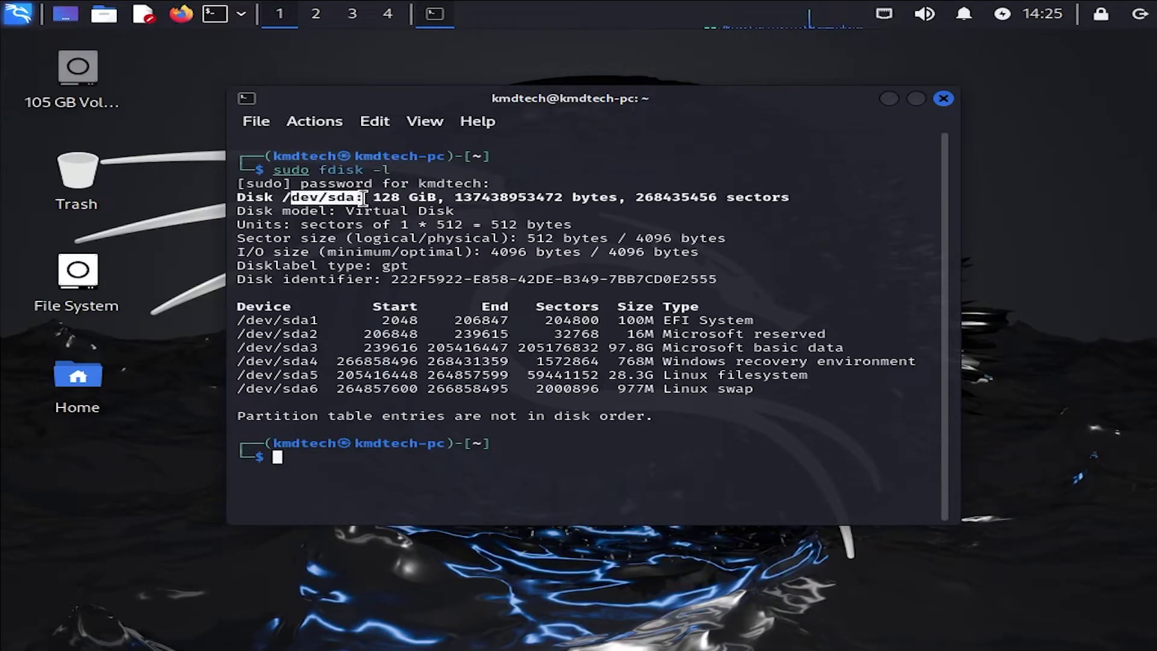
{"action": "left_click", "coordinate": [609, 381]}
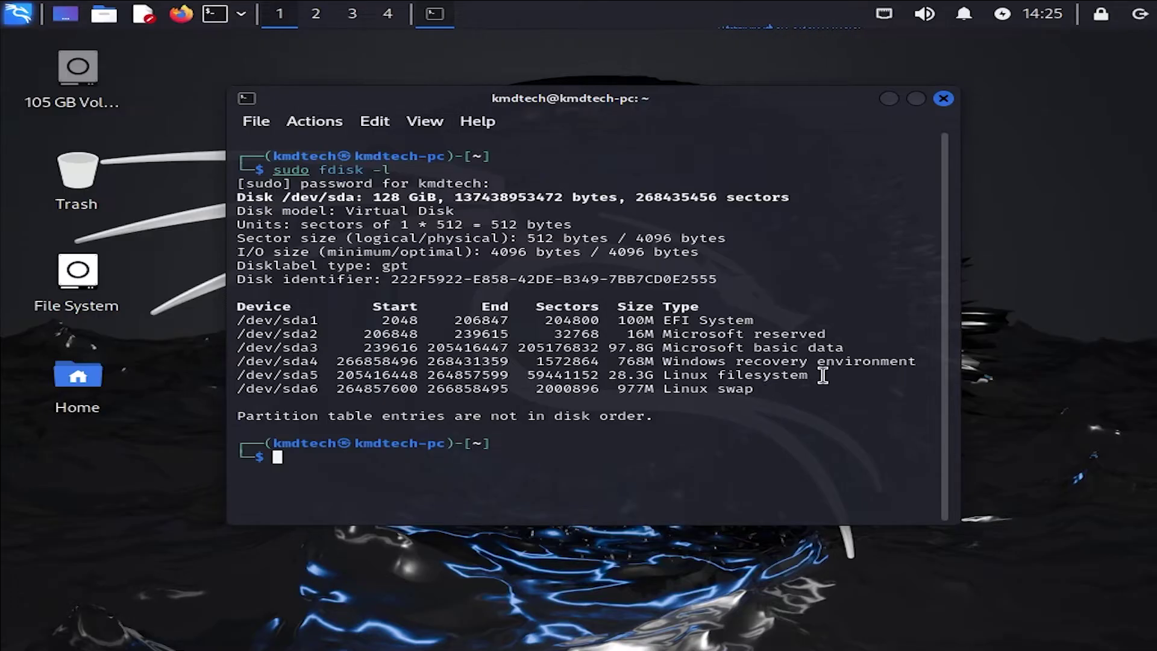
{"action": "left_click_drag", "start_coordinate": [823, 375], "coordinate": [201, 382]}
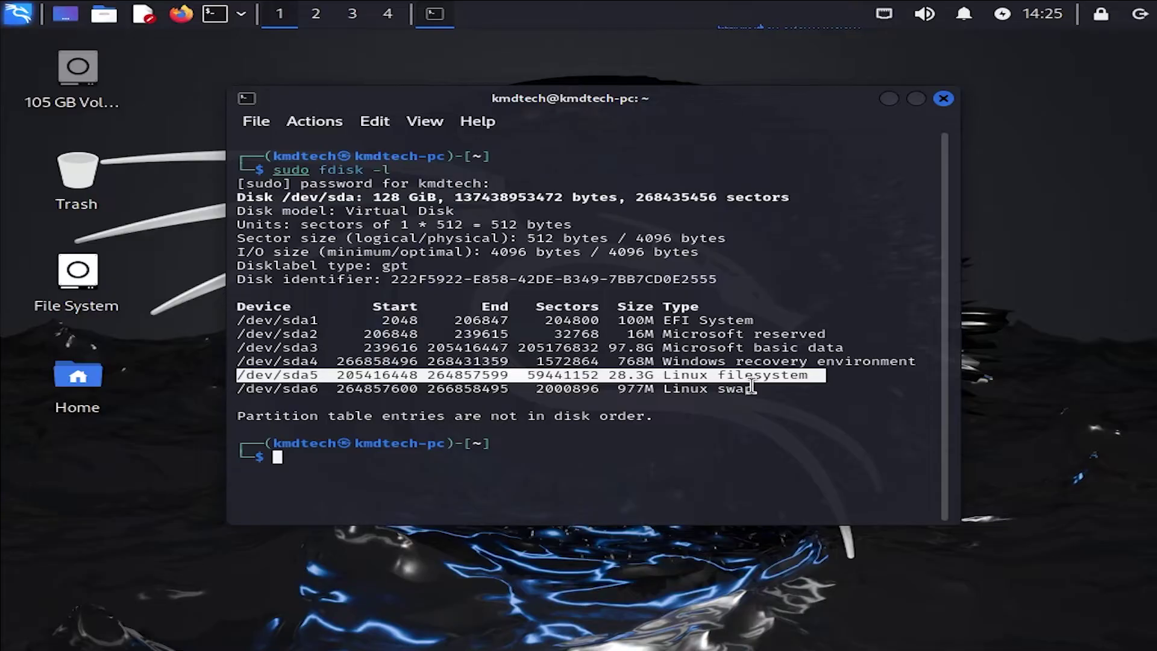
{"action": "left_click", "coordinate": [811, 386]}
{"action": "left_click_drag", "start_coordinate": [810, 389], "coordinate": [218, 390]}
{"action": "left_click", "coordinate": [671, 416]}
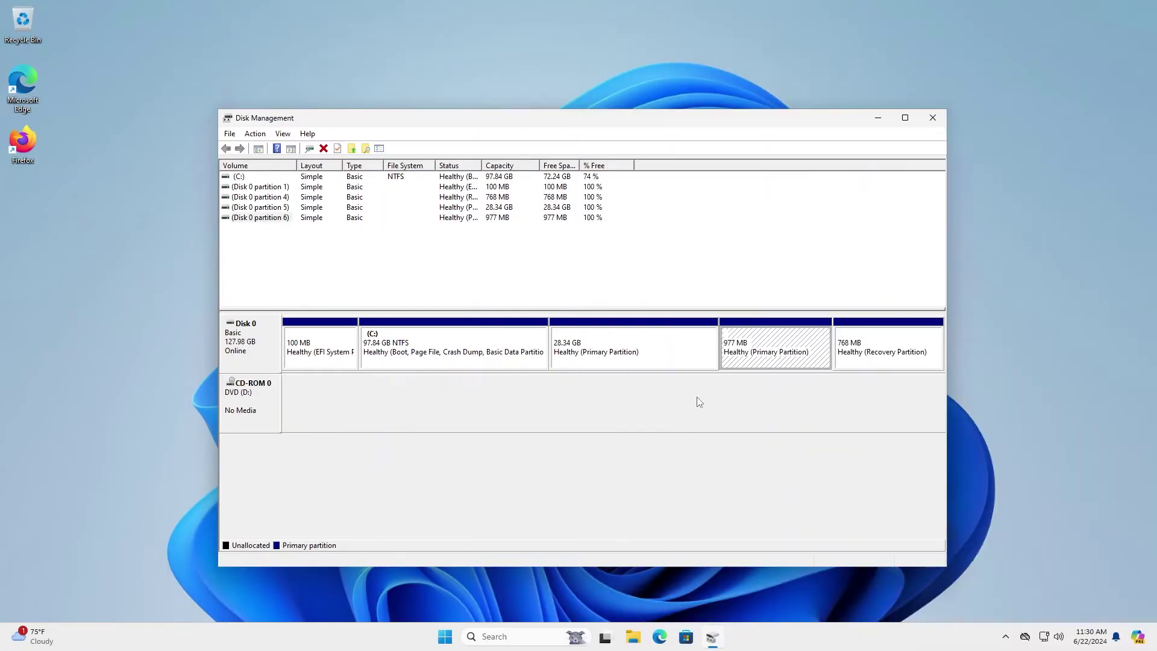
{"action": "left_click", "coordinate": [757, 388]}
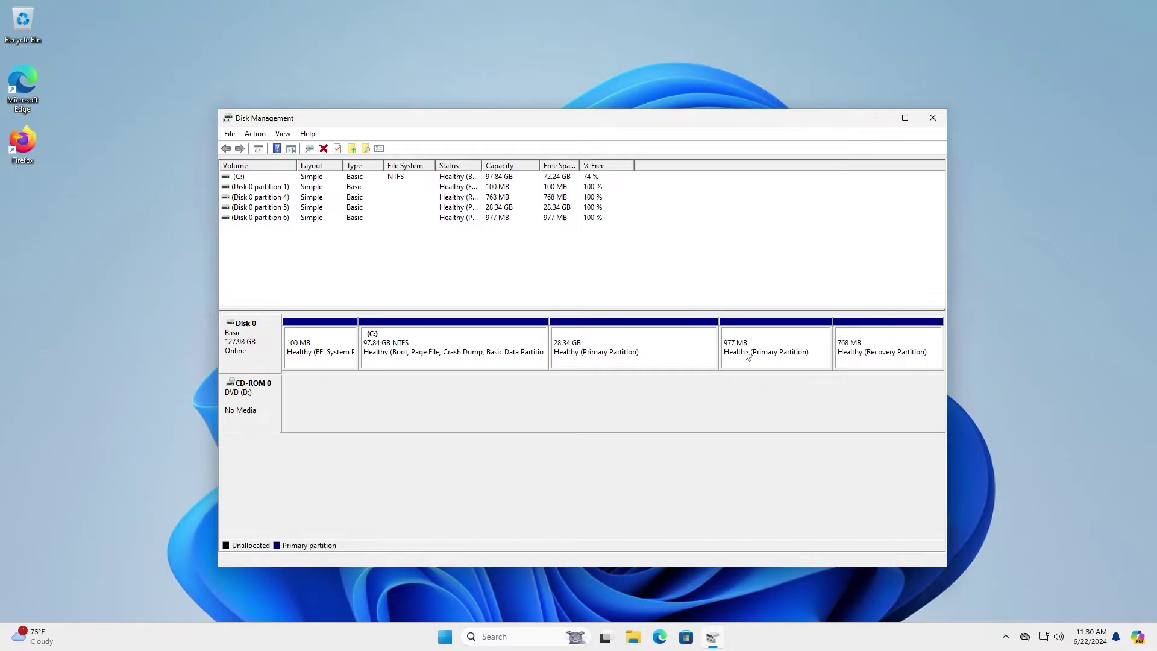
Delete the 977 MB and 28.34 GB volumes, leaving 29.30 GB unallocated space selected
{"action": "right_click", "coordinate": [747, 354]}
{"action": "left_click", "coordinate": [795, 477]}
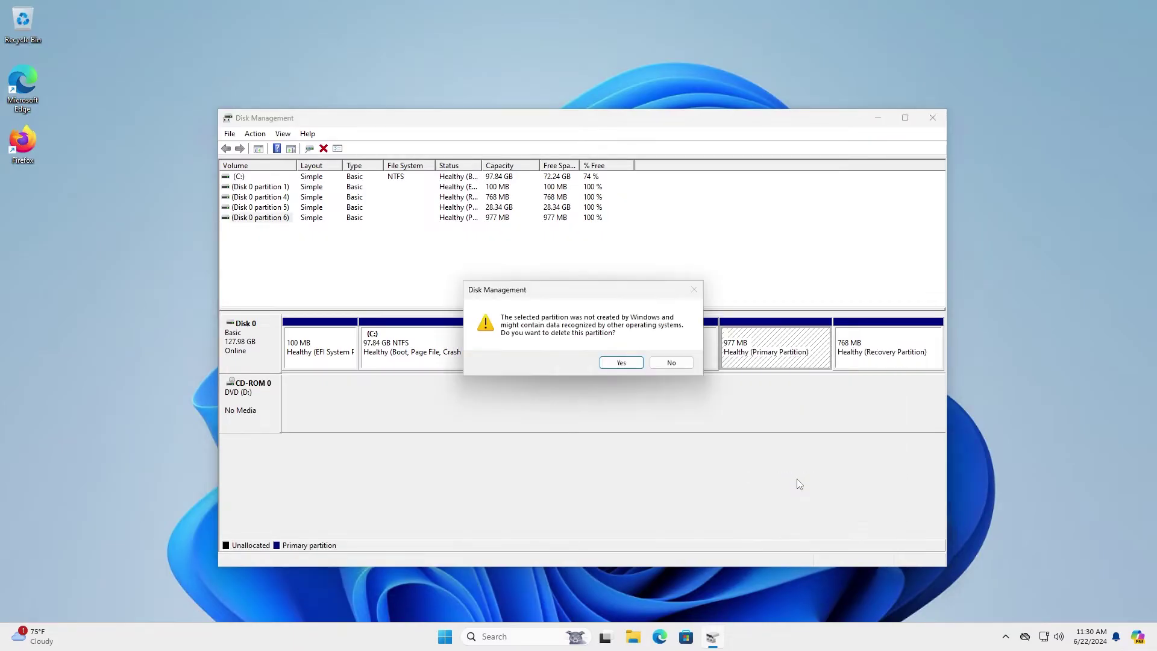
{"action": "left_click", "coordinate": [620, 363]}
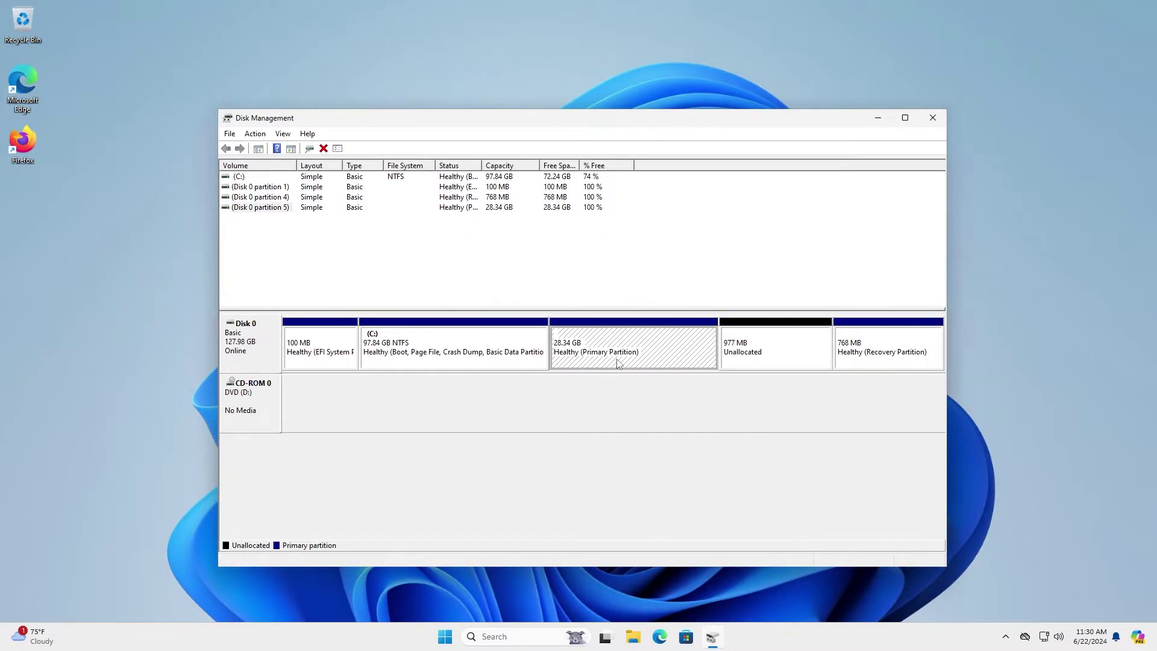
{"action": "right_click", "coordinate": [618, 360]}
{"action": "left_click", "coordinate": [669, 488]}
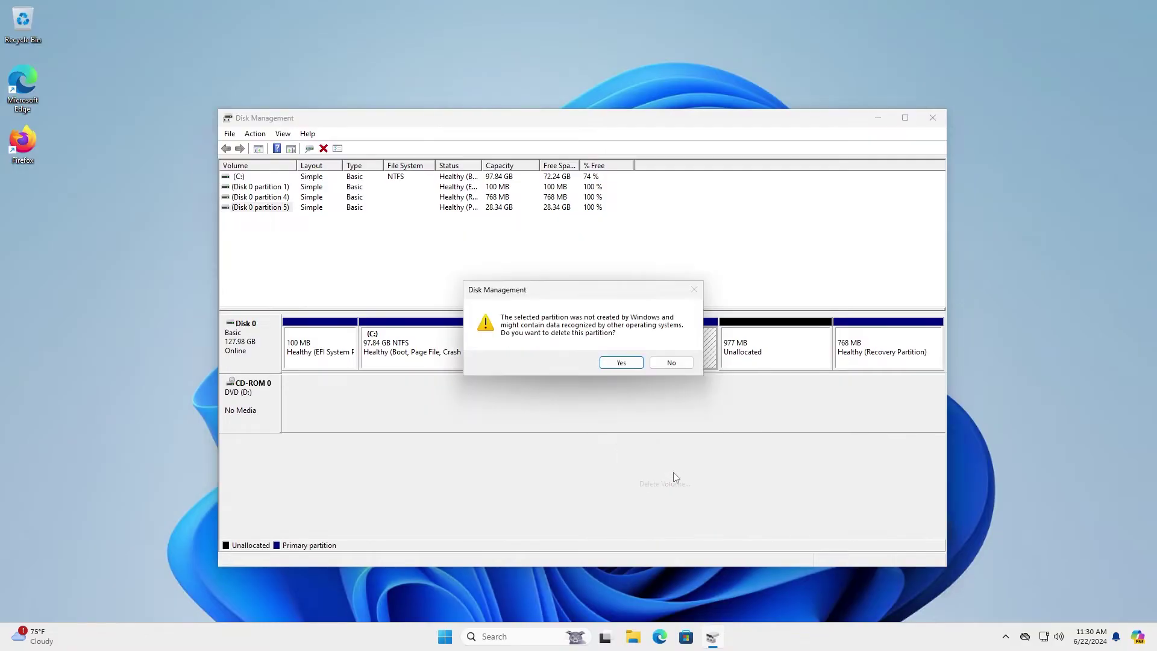
{"action": "left_click", "coordinate": [623, 363]}
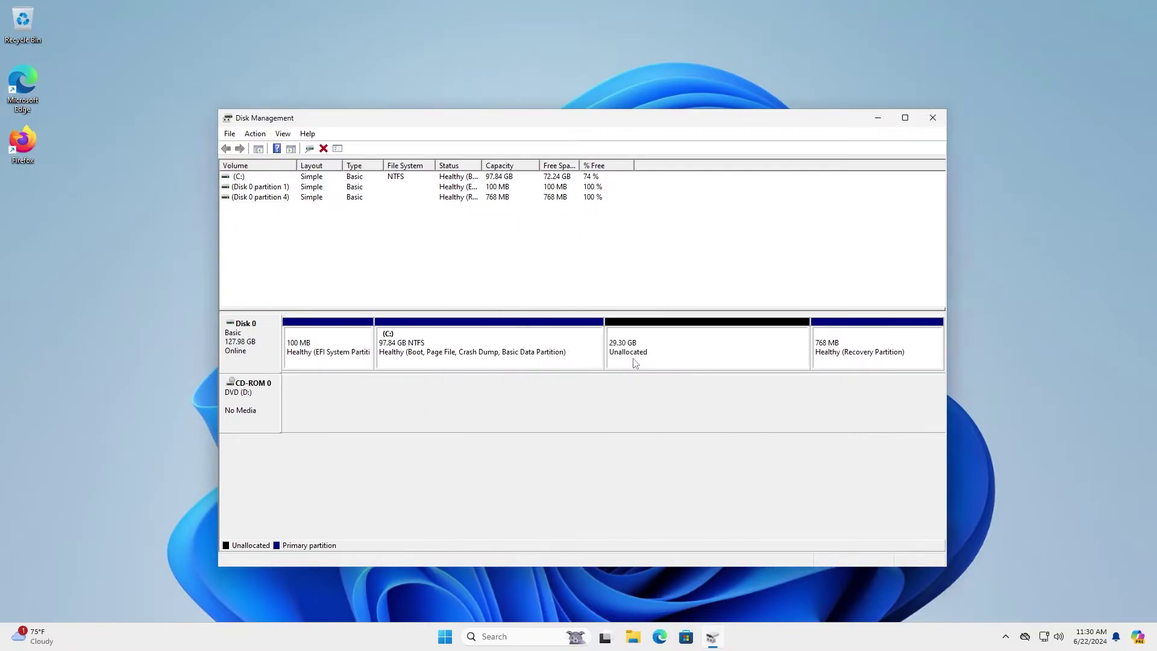
{"action": "left_click", "coordinate": [634, 366]}
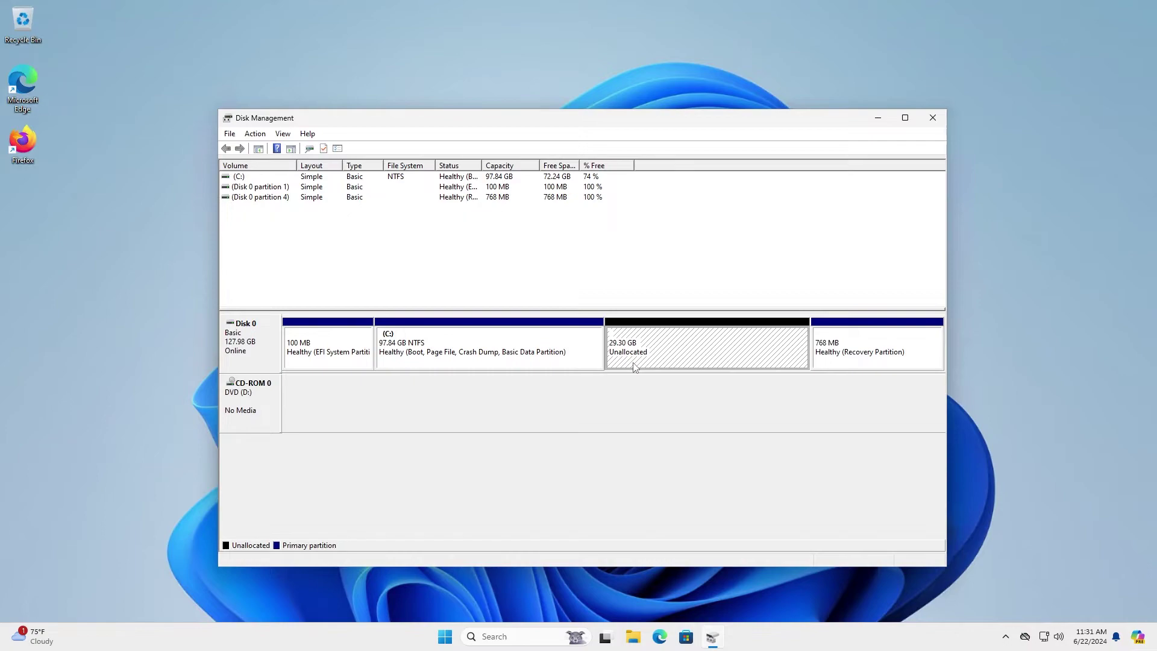
Extend C: through the Extend Volume Wizard into the 29.30 GB unallocated space, reaching 127.13 GB
{"action": "right_click", "coordinate": [534, 361]}
{"action": "left_click", "coordinate": [589, 442]}
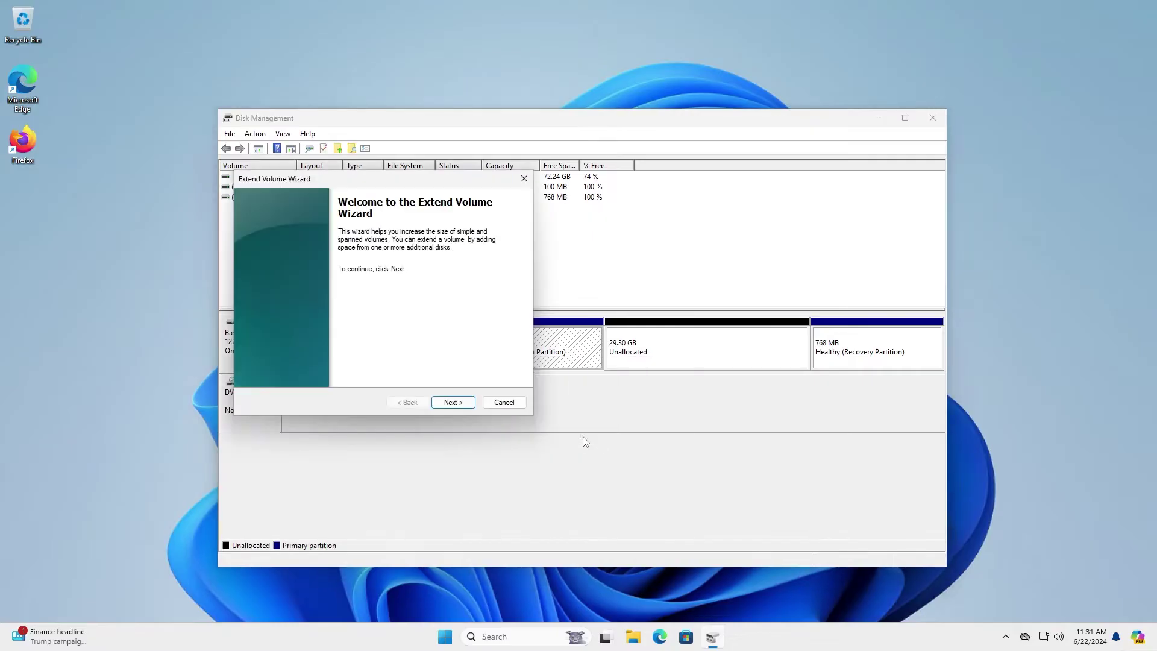
{"action": "left_click", "coordinate": [454, 403]}
{"action": "left_click", "coordinate": [454, 402]}
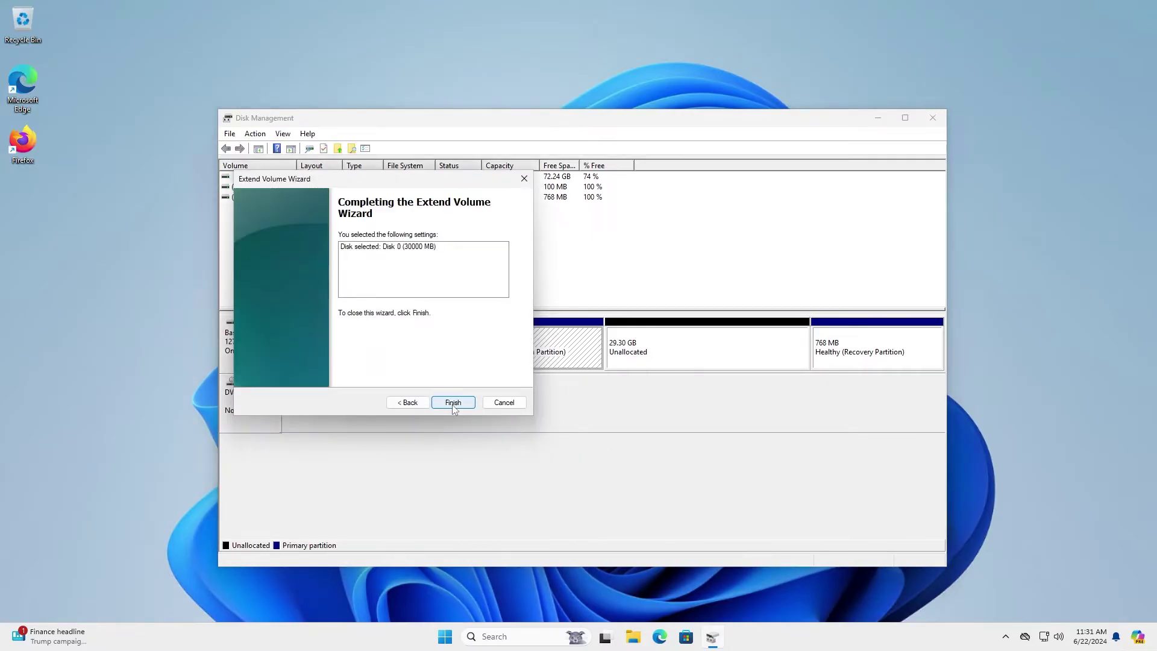
{"action": "left_click", "coordinate": [454, 403]}
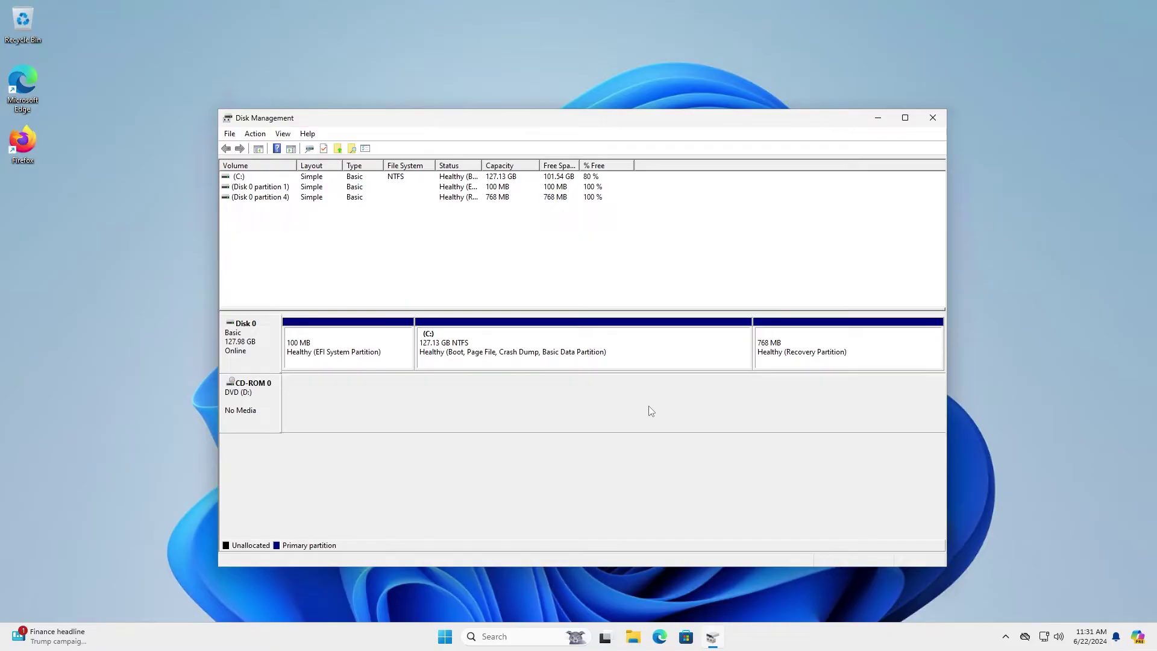
Open Command Prompt as administrator and run 'bcdedit /enum firmware'
{"action": "left_click", "coordinate": [446, 637]}
{"action": "type", "text": "command"}
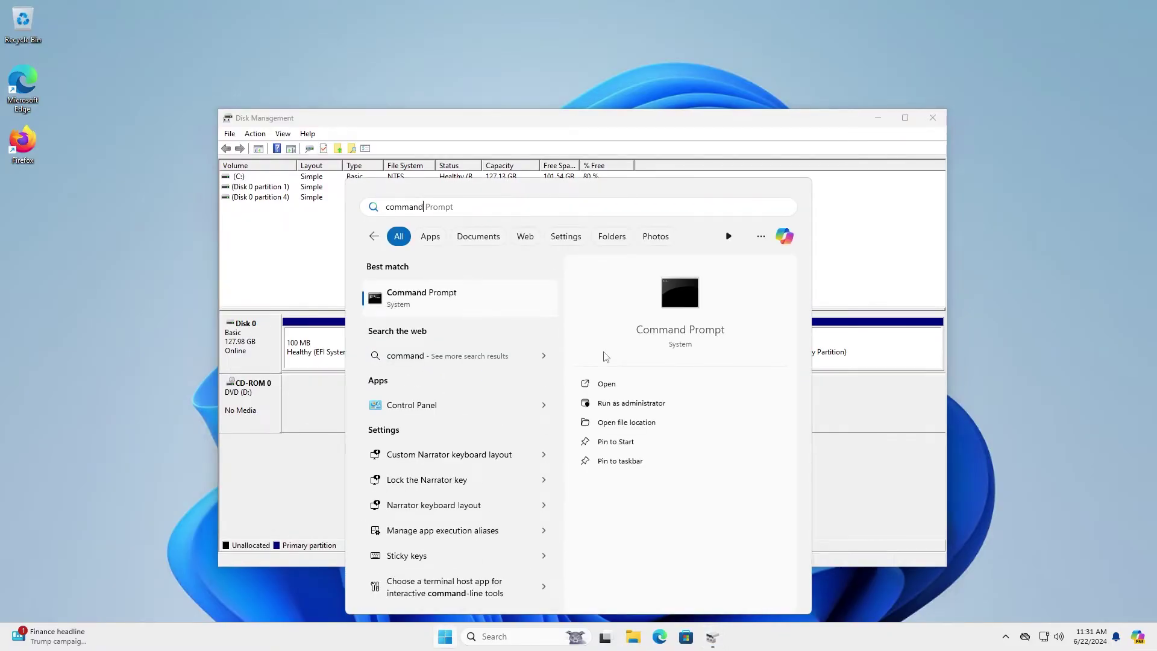
{"action": "left_click", "coordinate": [627, 408]}
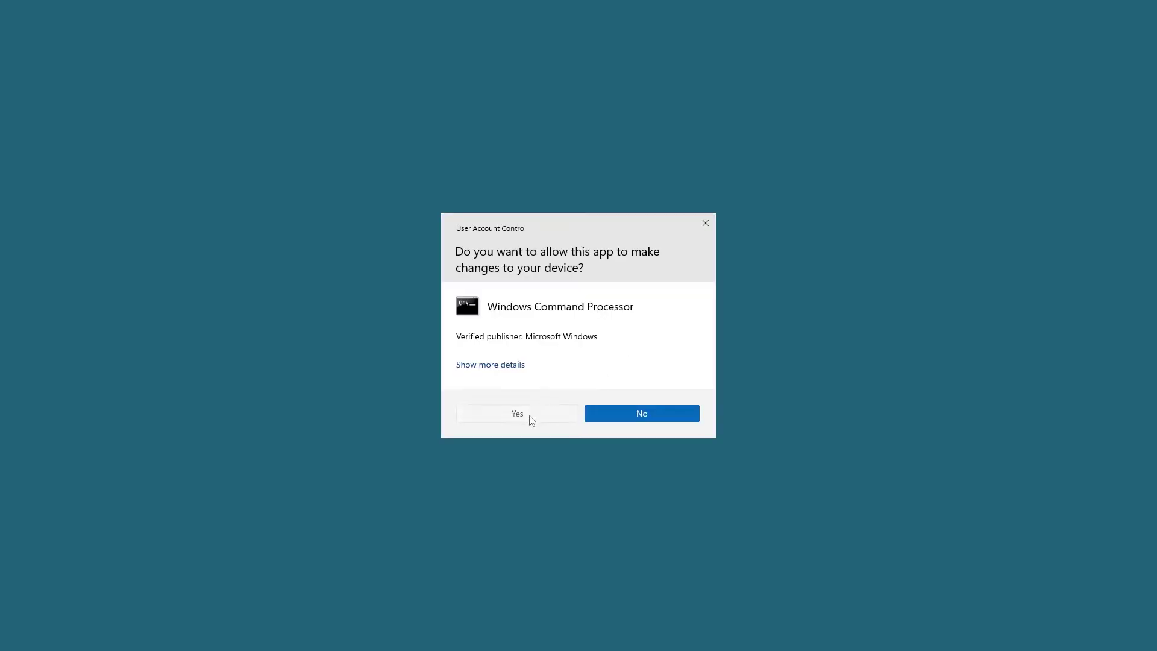
{"action": "key", "text": "alt+y"}
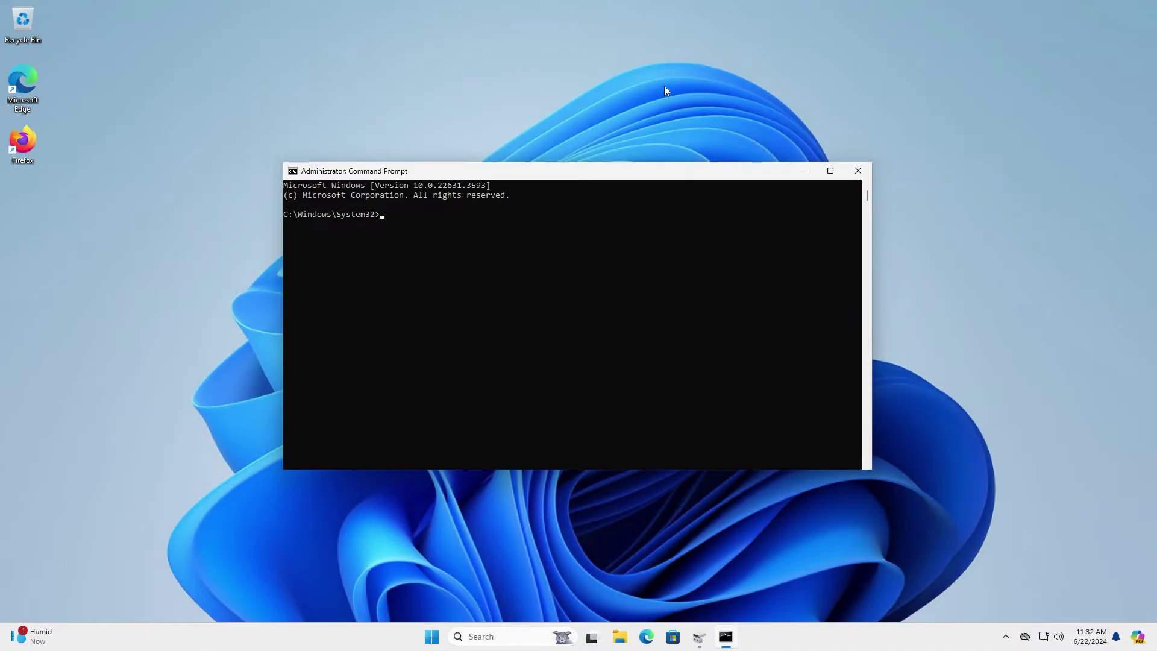
{"action": "type", "text": "bcdedit /enum firmware"}
{"action": "key", "text": "Return"}
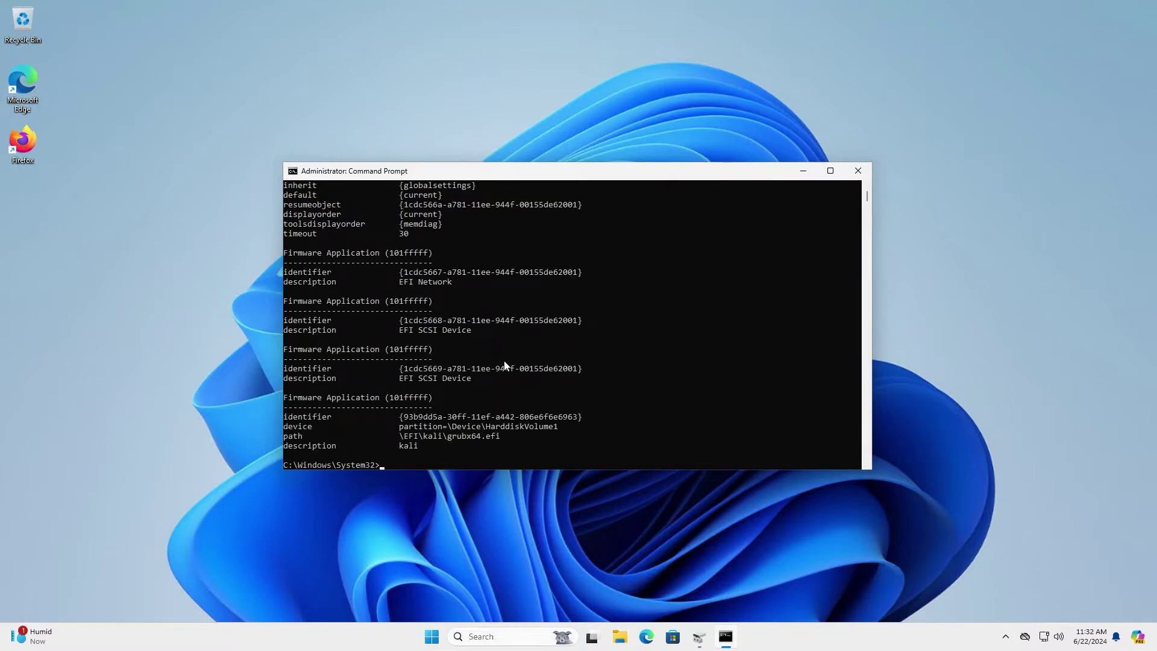
Locate the kali boot entry and copy its identifier GUID
{"action": "scroll", "coordinate": [505, 365], "scroll_direction": "up", "scroll_amount": 3}
{"action": "scroll", "coordinate": [505, 365], "scroll_direction": "down", "scroll_amount": 4}
{"action": "scroll", "coordinate": [504, 360], "scroll_direction": "up", "scroll_amount": 2}
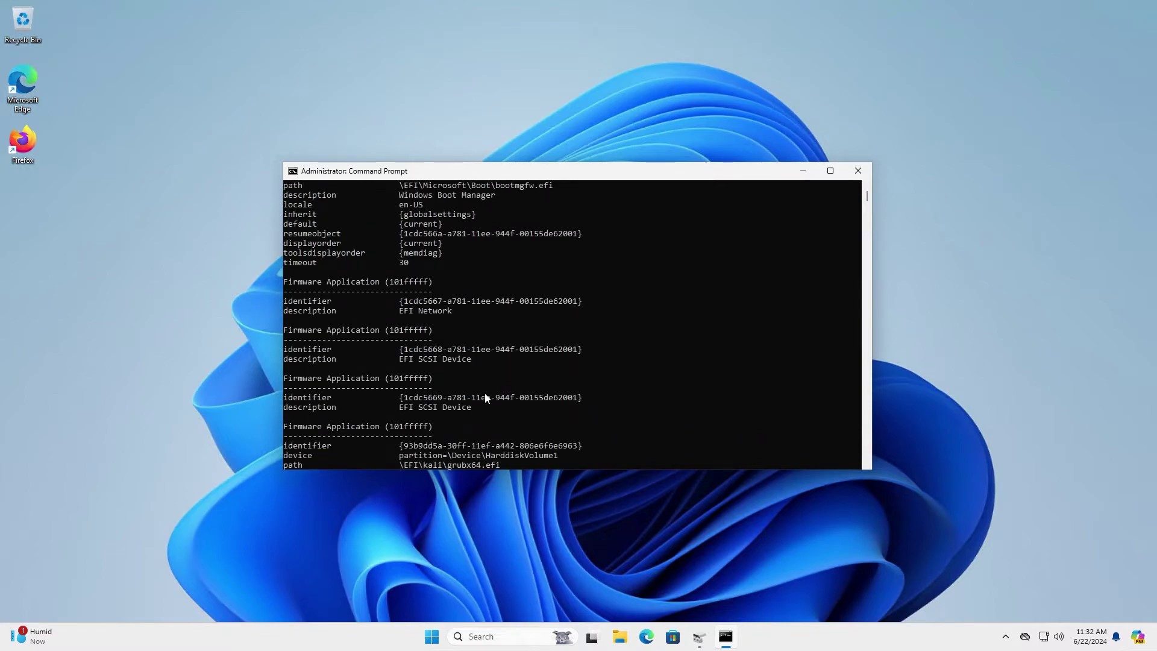
{"action": "scroll", "coordinate": [455, 439], "scroll_direction": "down", "scroll_amount": 1}
{"action": "left_click_drag", "start_coordinate": [419, 445], "coordinate": [283, 446]}
{"action": "left_click", "coordinate": [398, 435]}
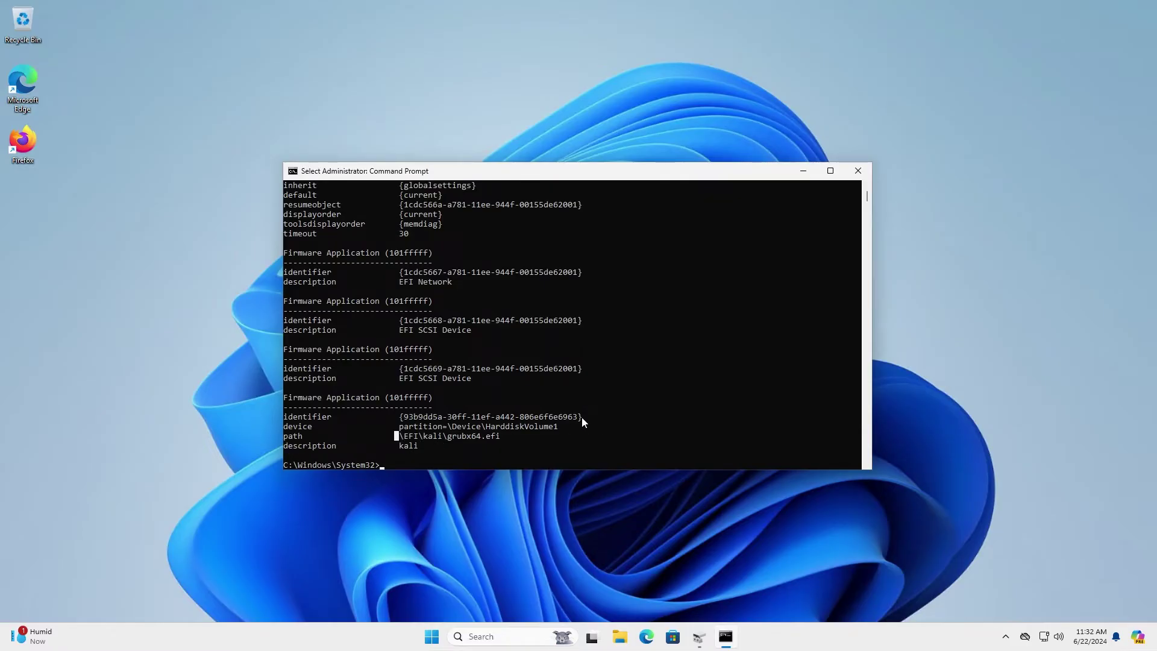
{"action": "left_click_drag", "start_coordinate": [583, 417], "coordinate": [398, 417]}
{"action": "key", "text": "cmd+c"}
{"action": "key", "text": "Return"}
{"action": "left_click", "coordinate": [454, 397]}
{"action": "key", "text": "Escape"}
Delete the kali entry with 'bcdedit /delete' plus the GUID, then rerun the firmware listing
{"action": "type", "text": "bcdedit /delete"}
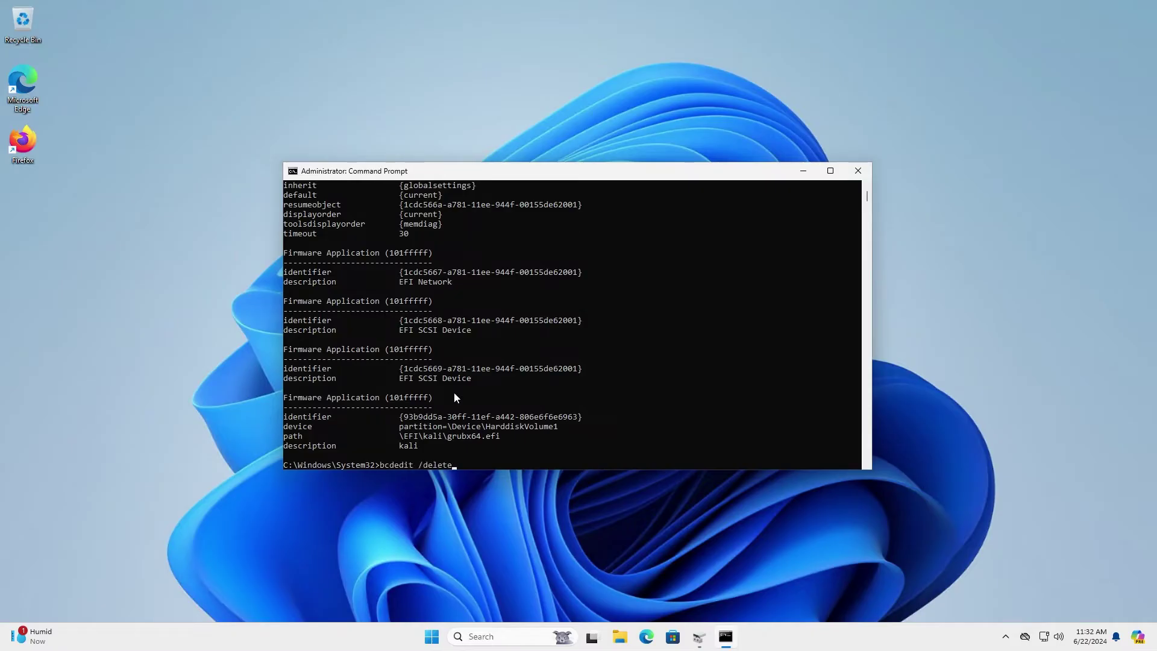
{"action": "right_click", "coordinate": [638, 407]}
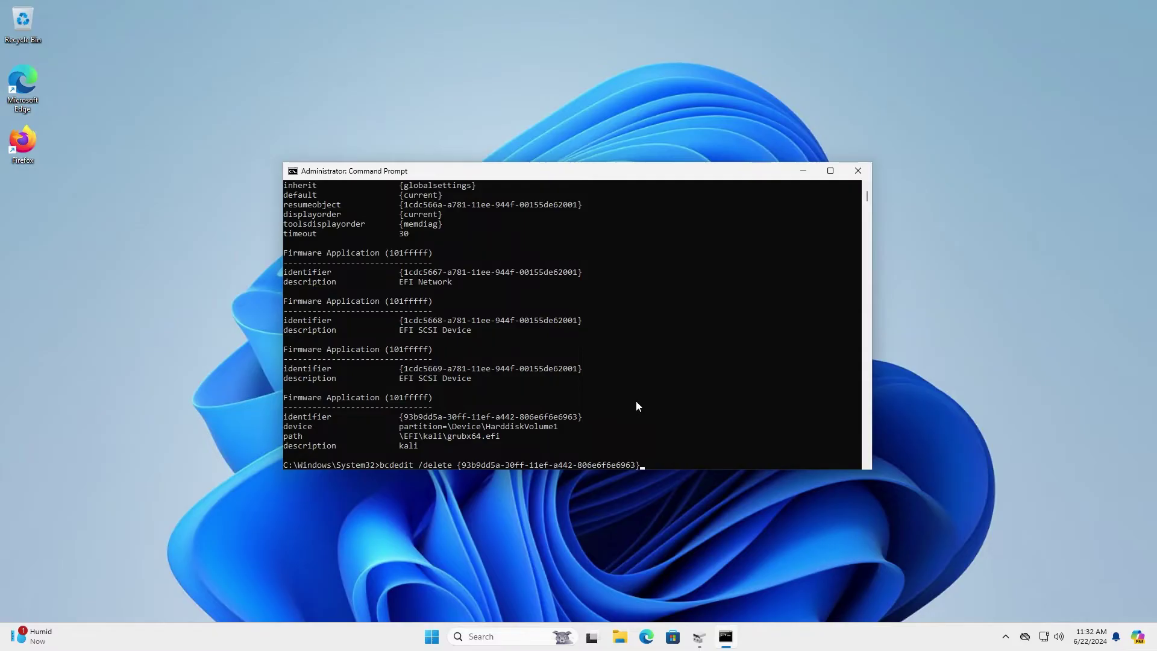
{"action": "key", "text": "Return"}
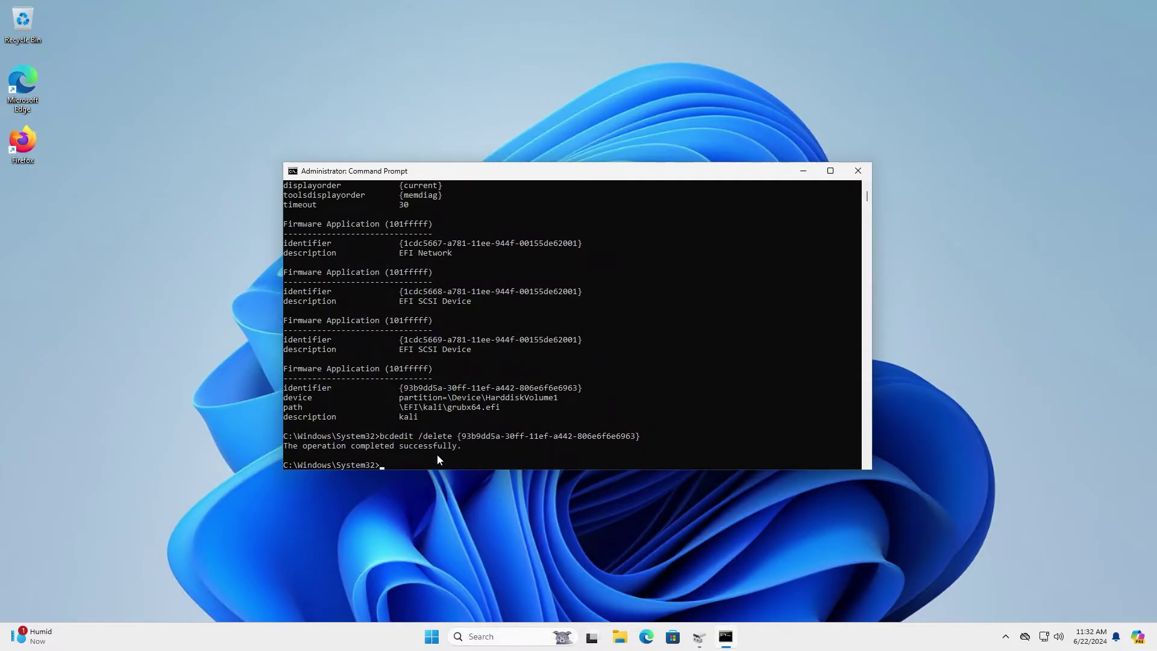
{"action": "key", "text": "Up"}
{"action": "key", "text": "Up"}
{"action": "key", "text": "Return"}
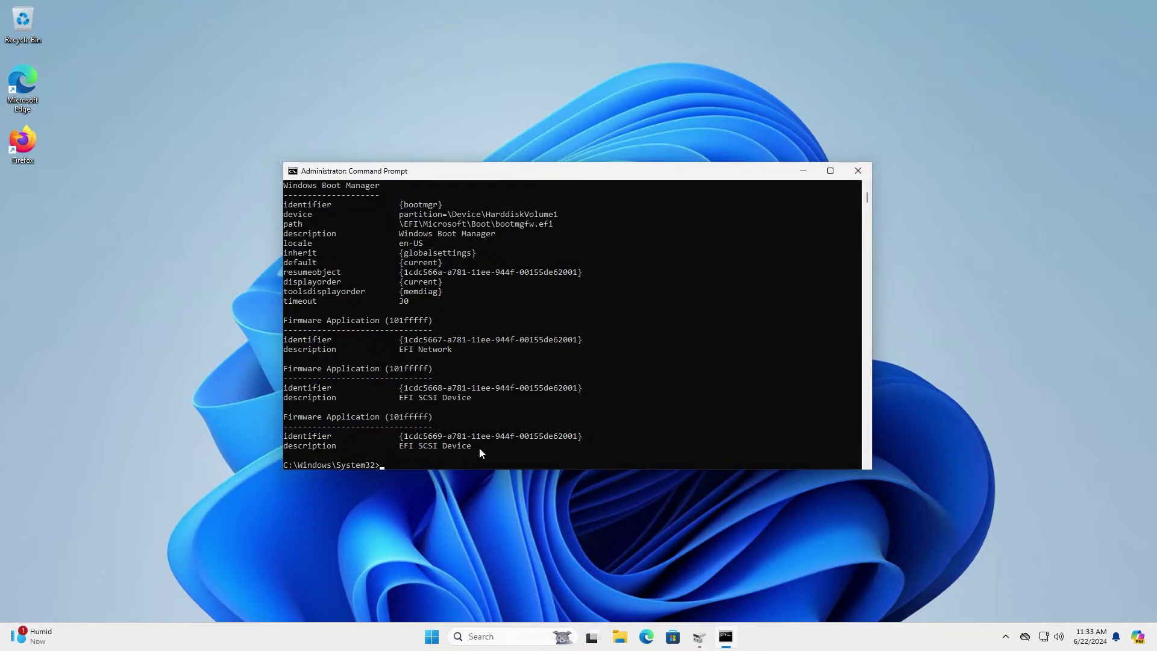
{"action": "left_click", "coordinate": [488, 448]}
Start DiskPart and list the PC's disks with 'list disk'
{"action": "type", "text": "diskpart"}
{"action": "key", "text": "Return"}
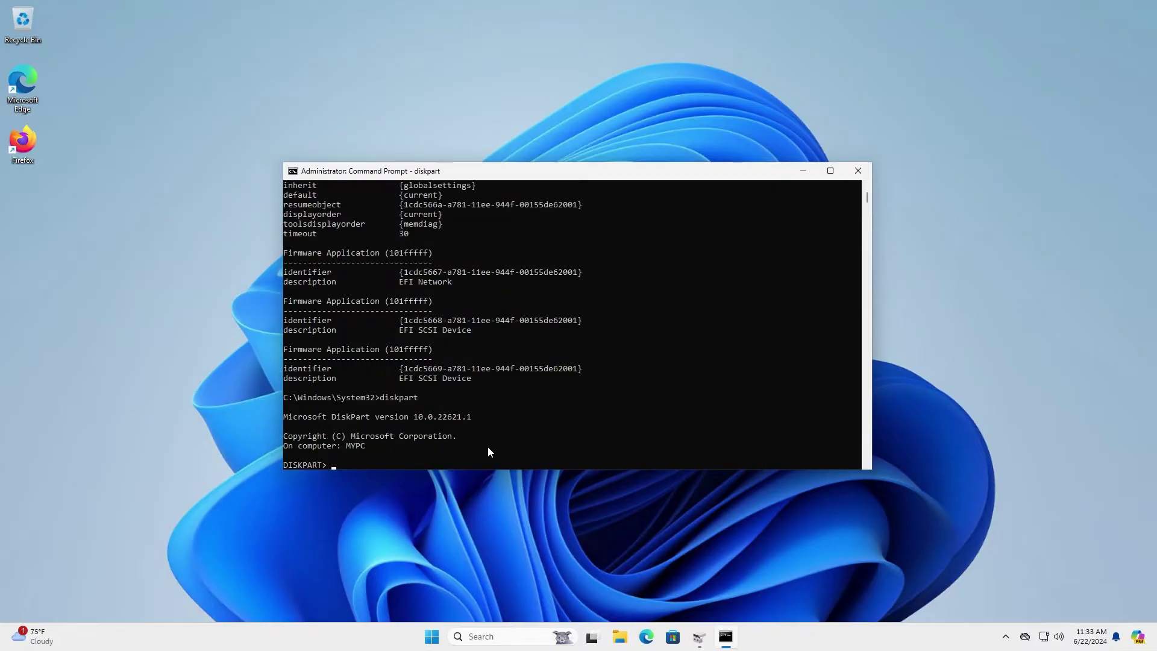
{"action": "type", "text": "list disk"}
{"action": "key", "text": "Return"}
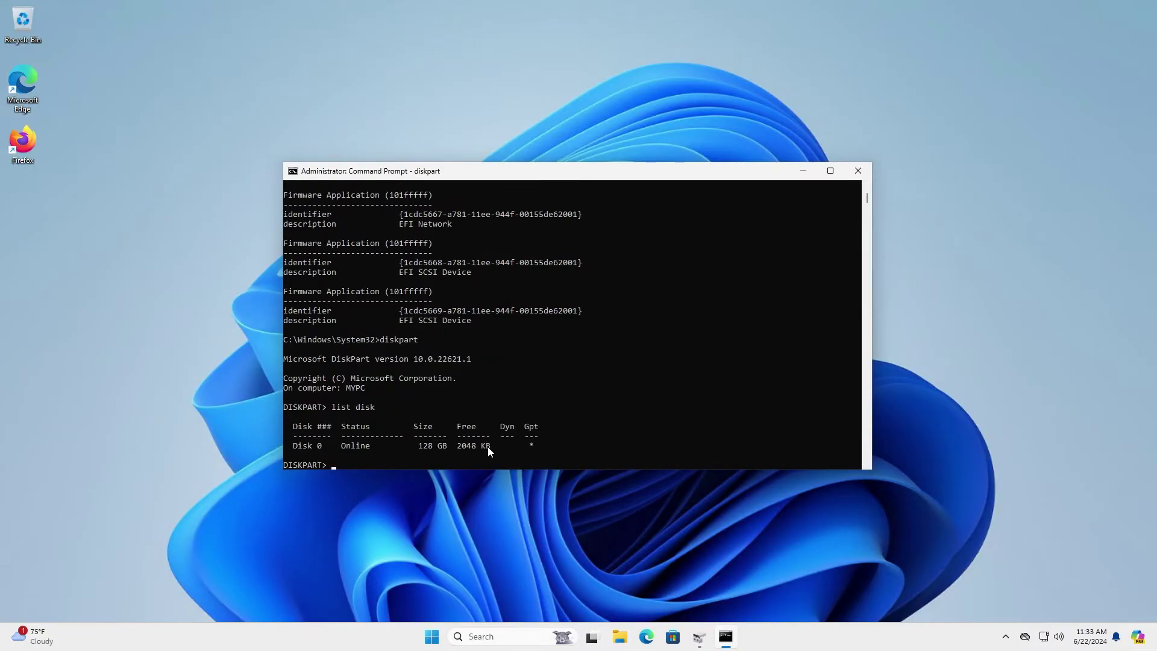
Select disk 0, list its volumes and highlight the 100 MB System Volume 2
{"action": "type", "text": "sel disk 0"}
{"action": "key", "text": "Return"}
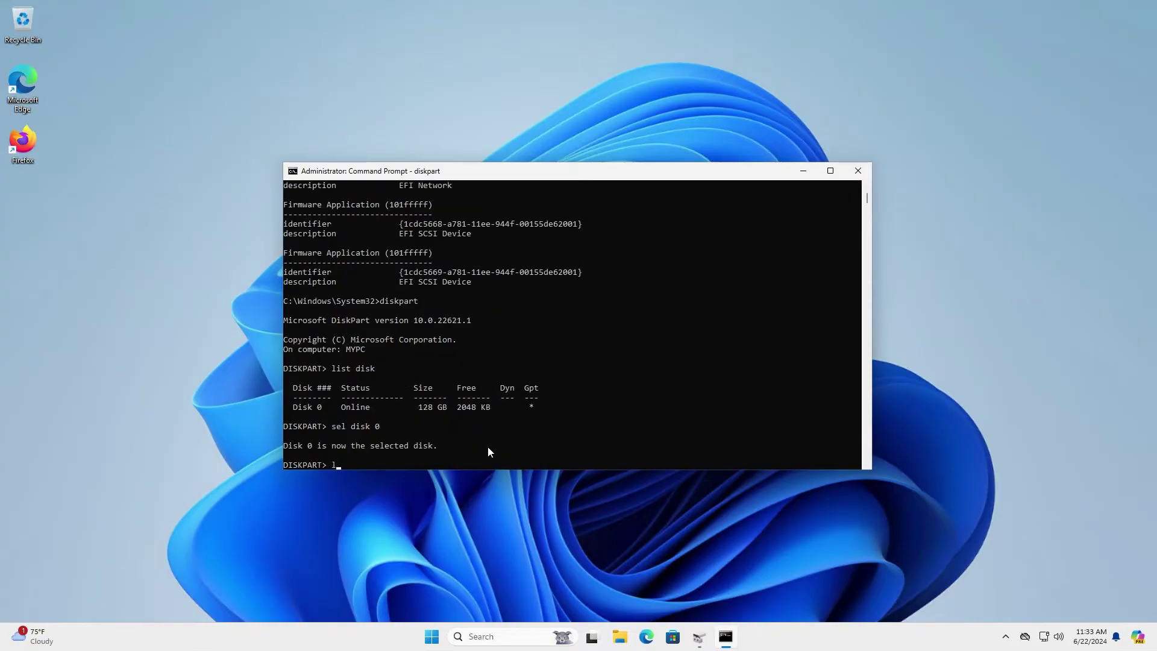
{"action": "type", "text": "list vol"}
{"action": "key", "text": "Return"}
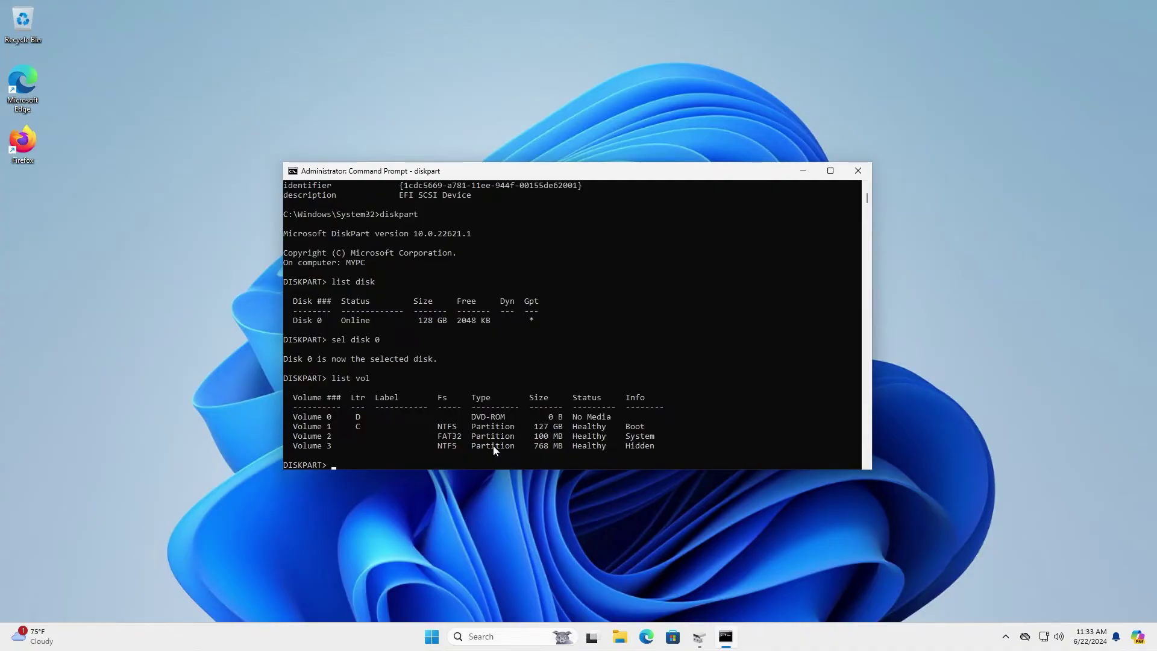
{"action": "left_click_drag", "start_coordinate": [662, 436], "coordinate": [420, 440]}
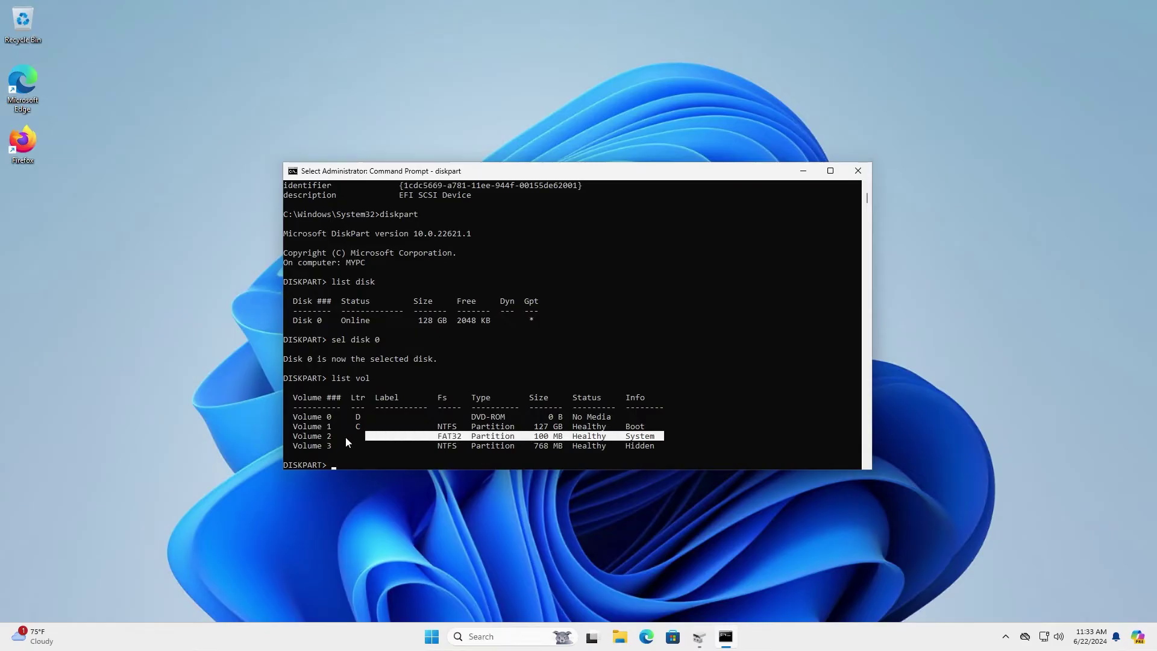
{"action": "left_click_drag", "start_coordinate": [346, 437], "coordinate": [299, 438]}
{"action": "left_click", "coordinate": [676, 426]}
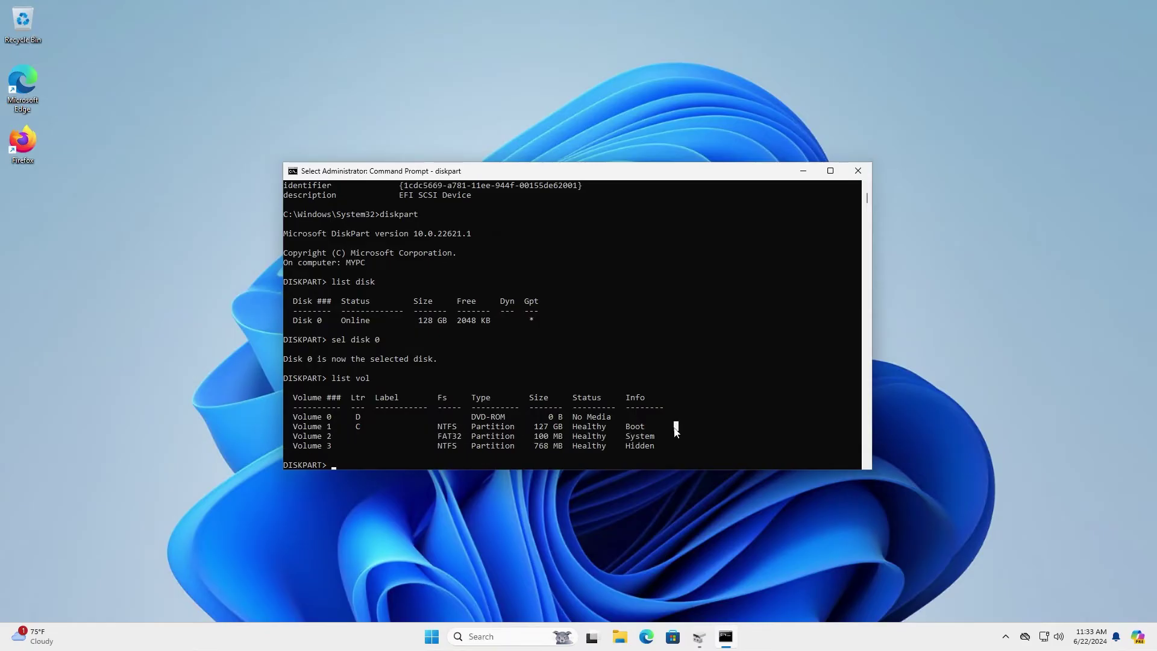
{"action": "left_click", "coordinate": [701, 637]}
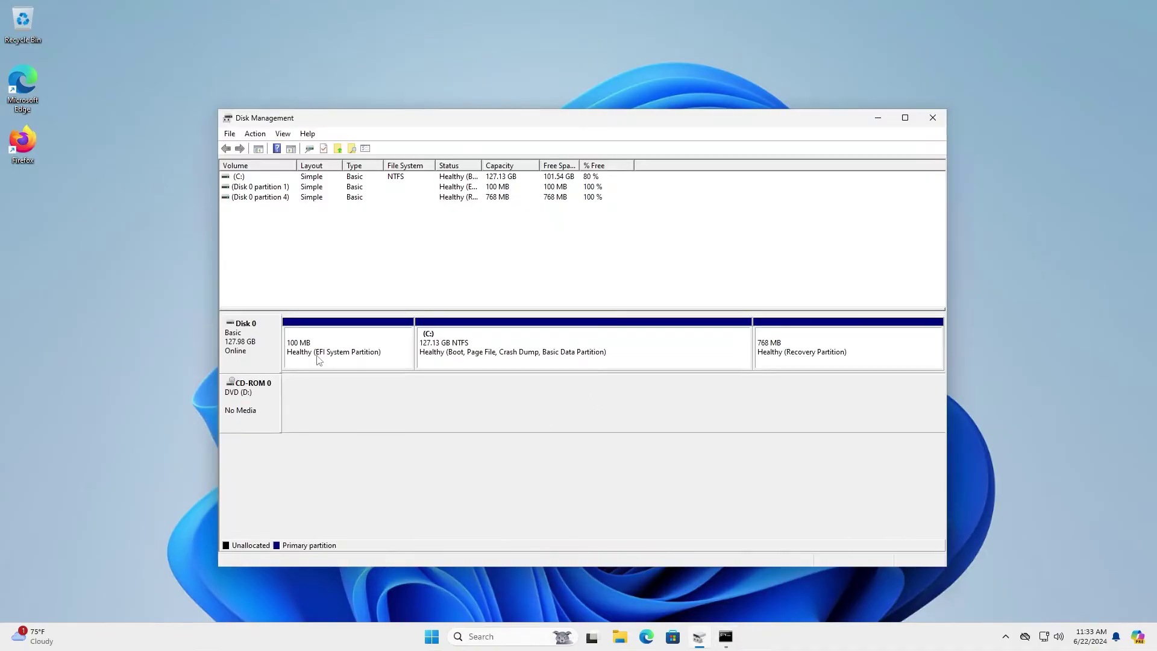
{"action": "left_click", "coordinate": [318, 360]}
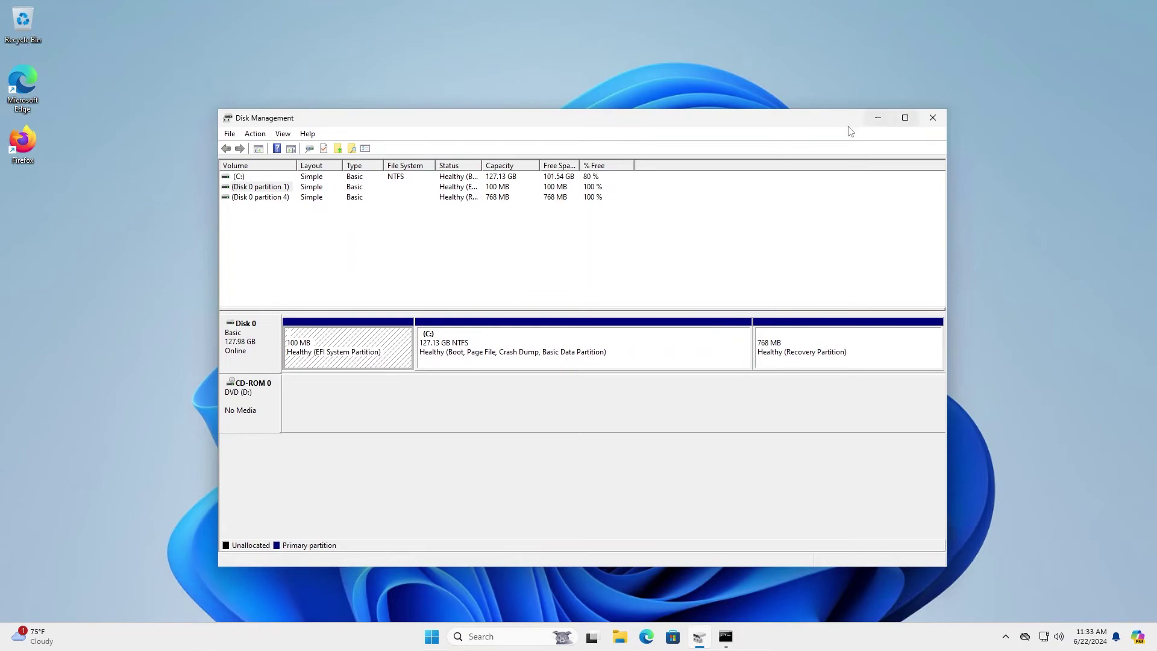
{"action": "left_click", "coordinate": [878, 118]}
{"action": "left_click", "coordinate": [580, 357]}
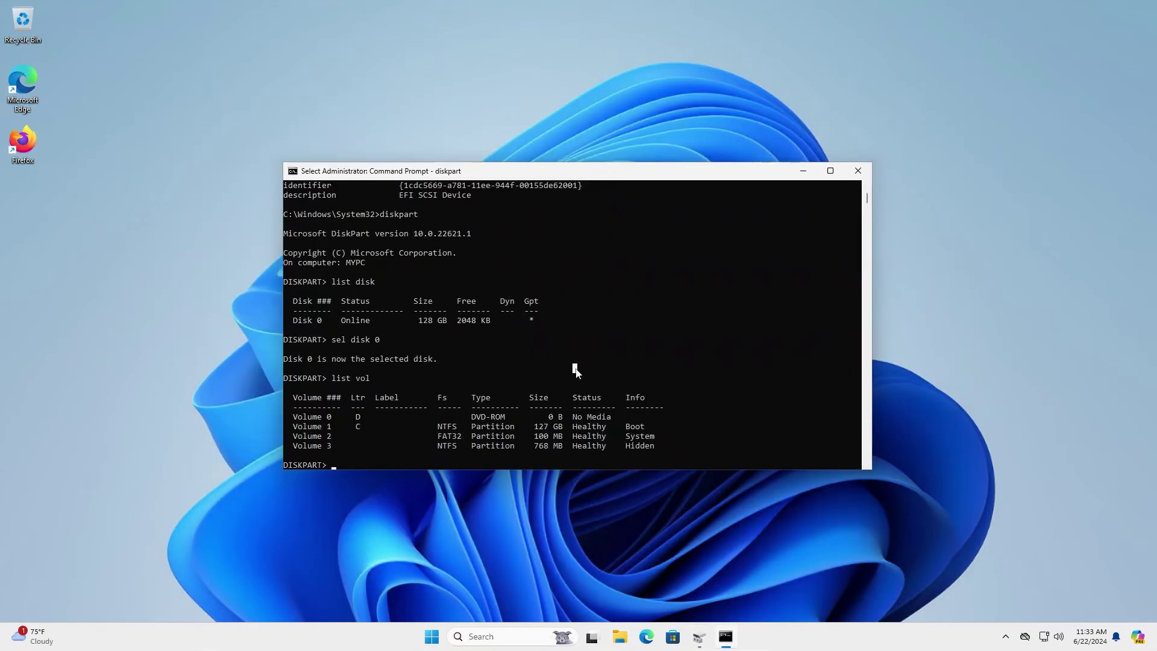
Select volume 2 and try assigning letter D:, which Volume 0 already uses
{"action": "type", "text": "sel volume 2"}
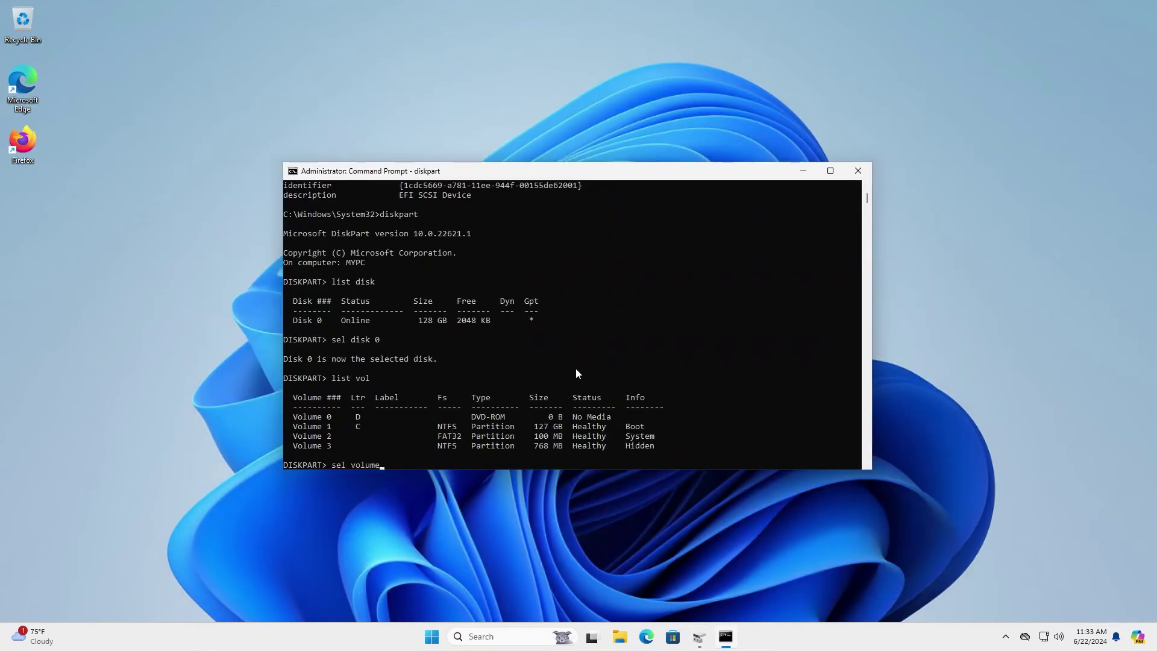
{"action": "key", "text": "Return"}
{"action": "left_click", "coordinate": [550, 426]}
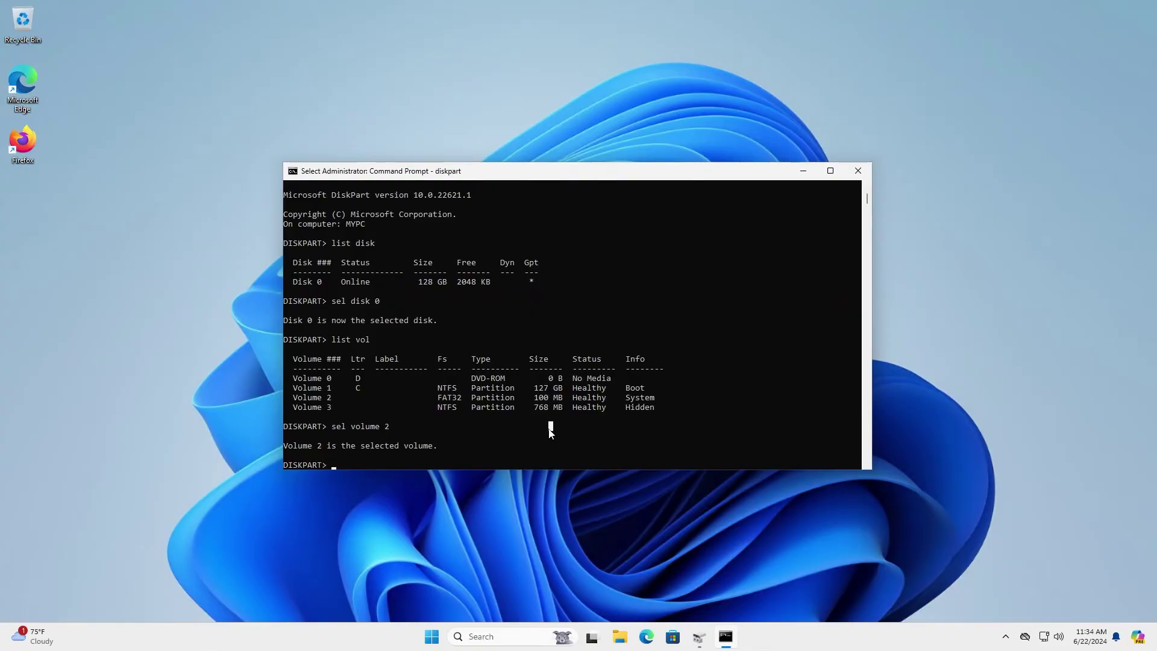
{"action": "type", "text": "assign LETTER="}
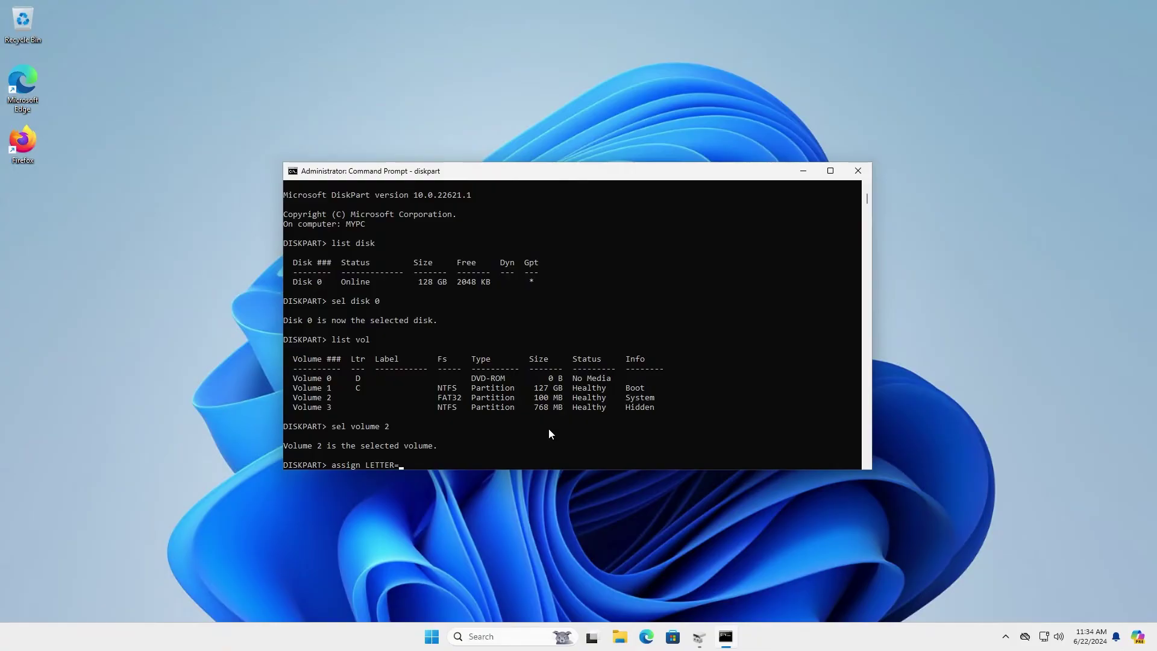
{"action": "type", "text": "D:"}
{"action": "left_click_drag", "start_coordinate": [364, 377], "coordinate": [348, 380]}
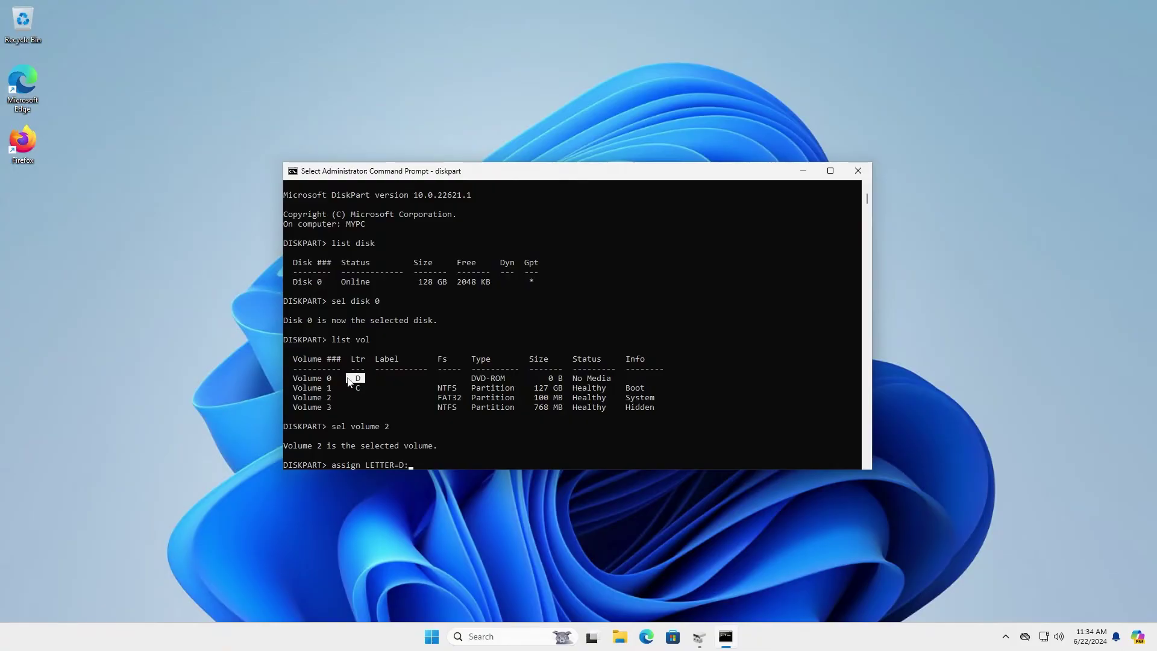
{"action": "left_click", "coordinate": [478, 407]}
{"action": "key", "text": "Return"}
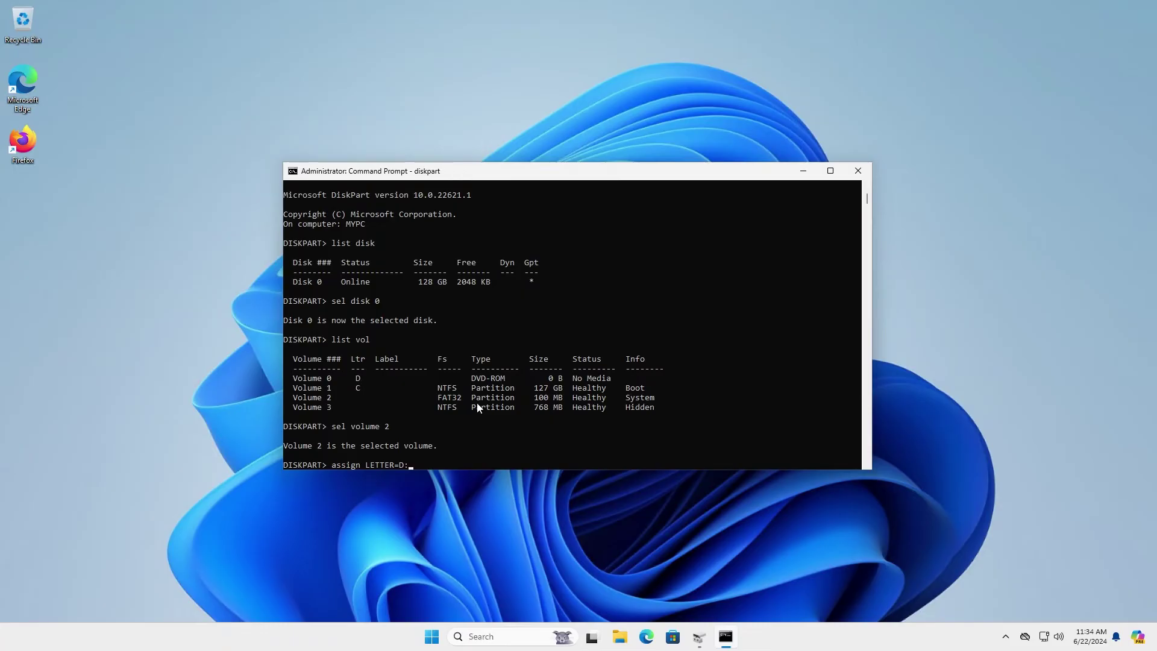
{"action": "key", "text": "Return"}
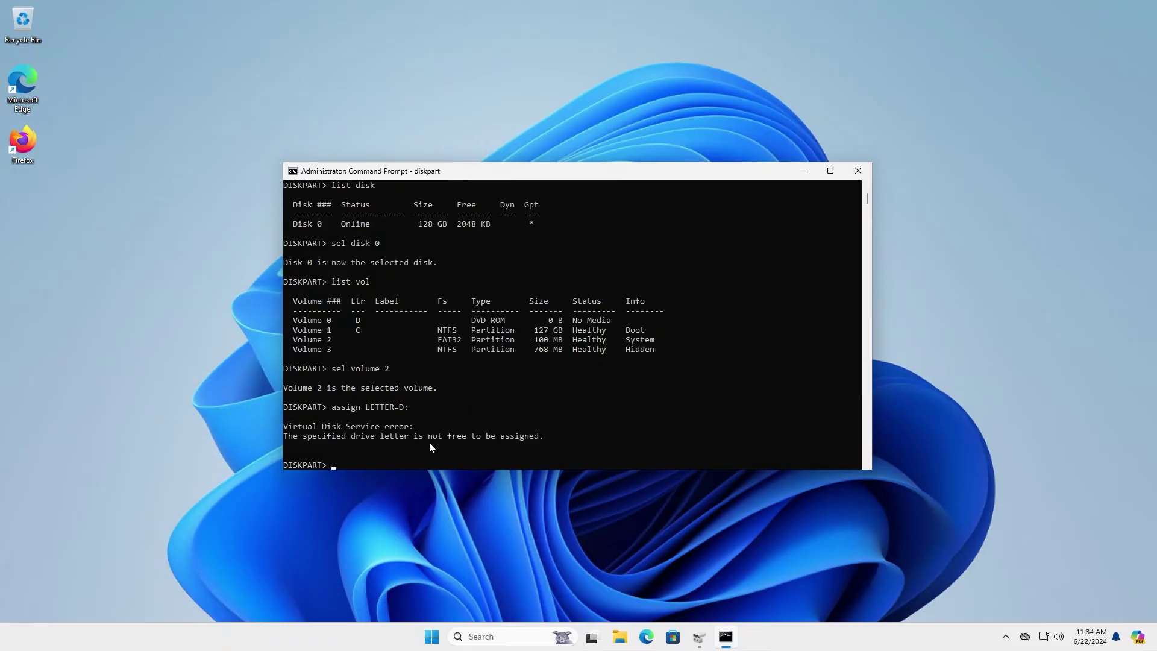
{"action": "left_click", "coordinate": [488, 449]}
Assign the EFI volume drive letter Z: instead
{"action": "key", "text": "Up"}
{"action": "key", "text": "BackSpace"}
{"action": "key", "text": "BackSpace"}
{"action": "type", "text": "Z:"}
{"action": "key", "text": "Return"}
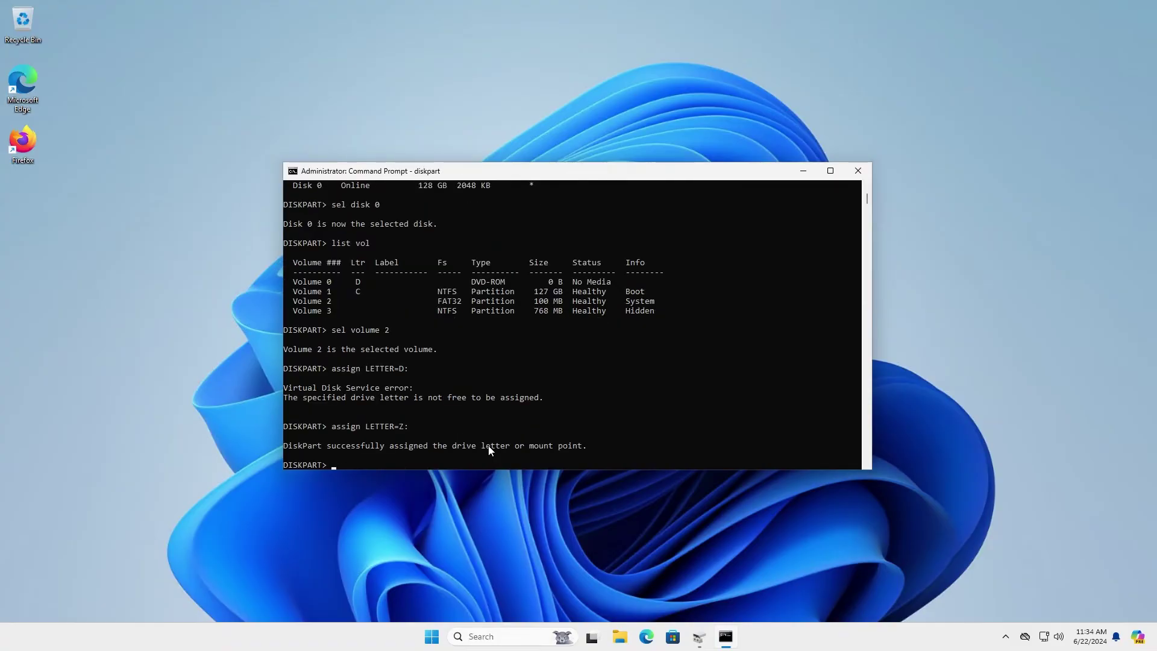
{"action": "left_click", "coordinate": [455, 457]}
Exit DiskPart, switch to drive Z: and list the folders inside EFI
{"action": "type", "text": "exit"}
{"action": "key", "text": "Return"}
{"action": "type", "text": "z"}
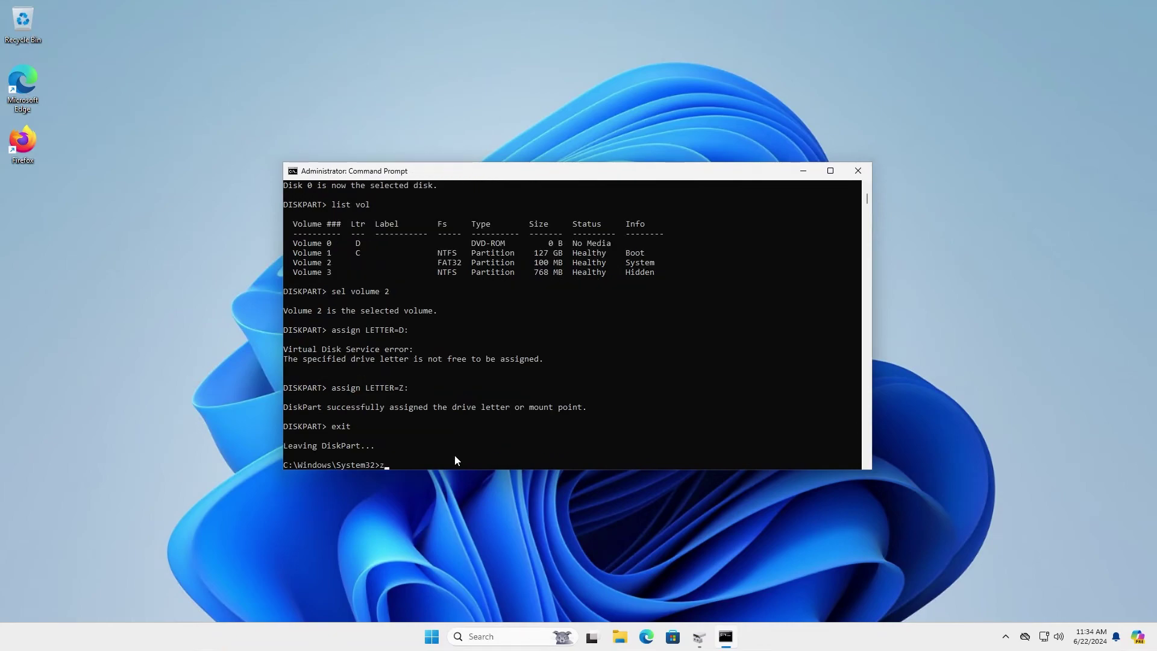
{"action": "type", "text": ":"}
{"action": "key", "text": "Return"}
{"action": "type", "text": "dir"}
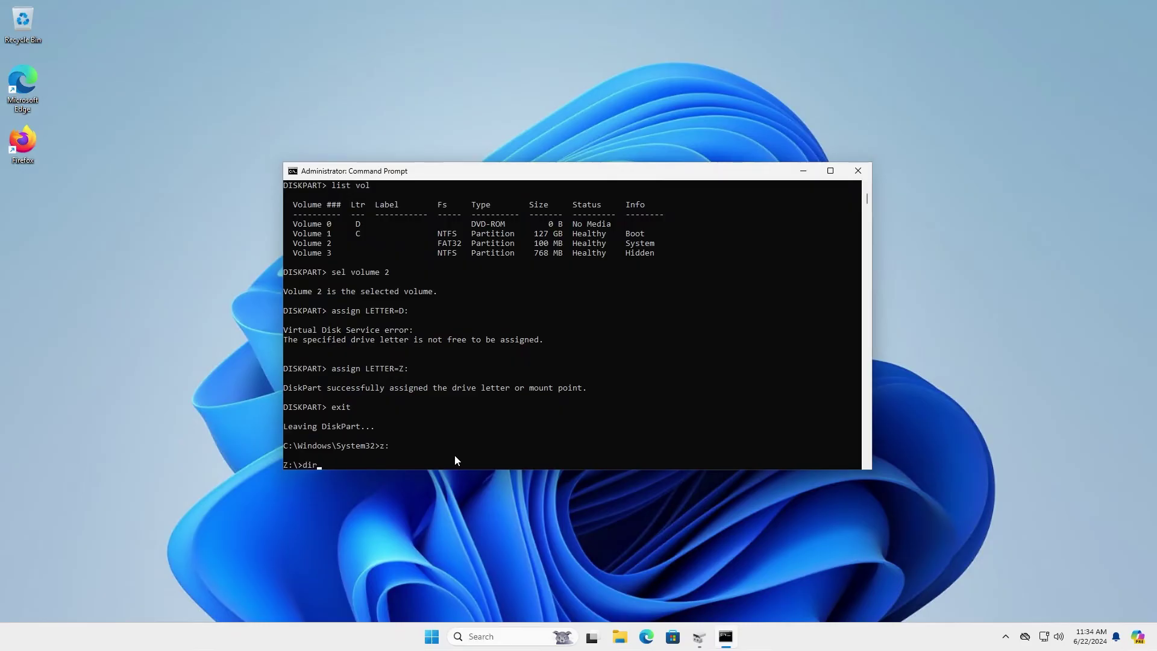
{"action": "key", "text": "Return"}
{"action": "type", "text": "EFI"}
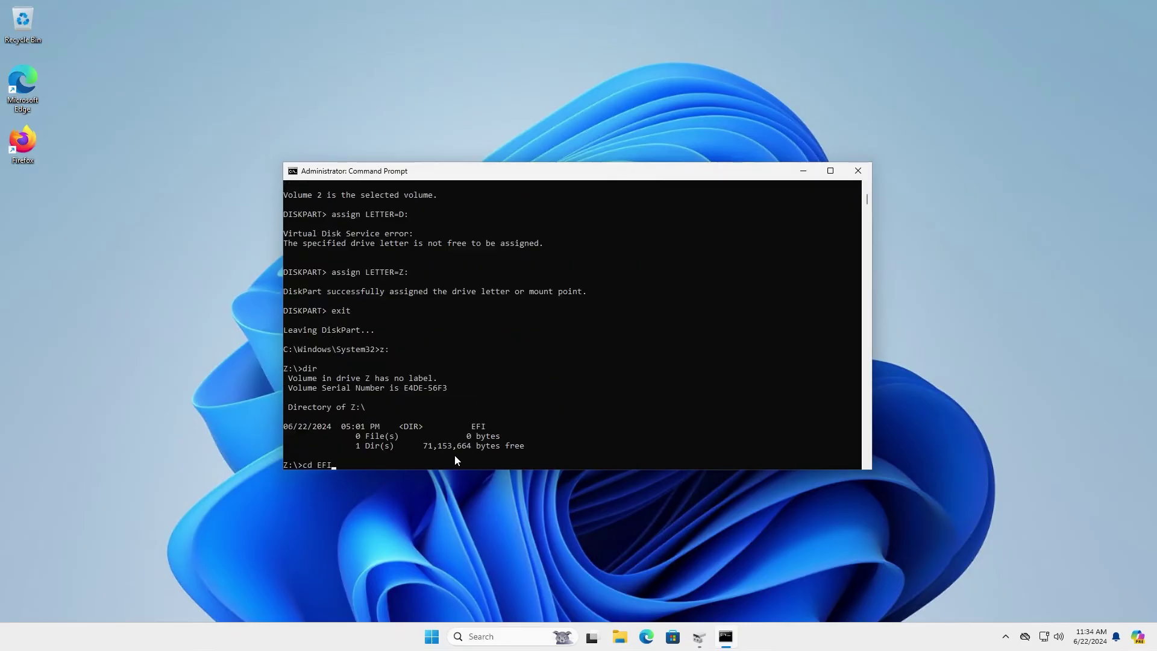
{"action": "key", "text": "Return"}
{"action": "type", "text": "dir"}
{"action": "key", "text": "Return"}
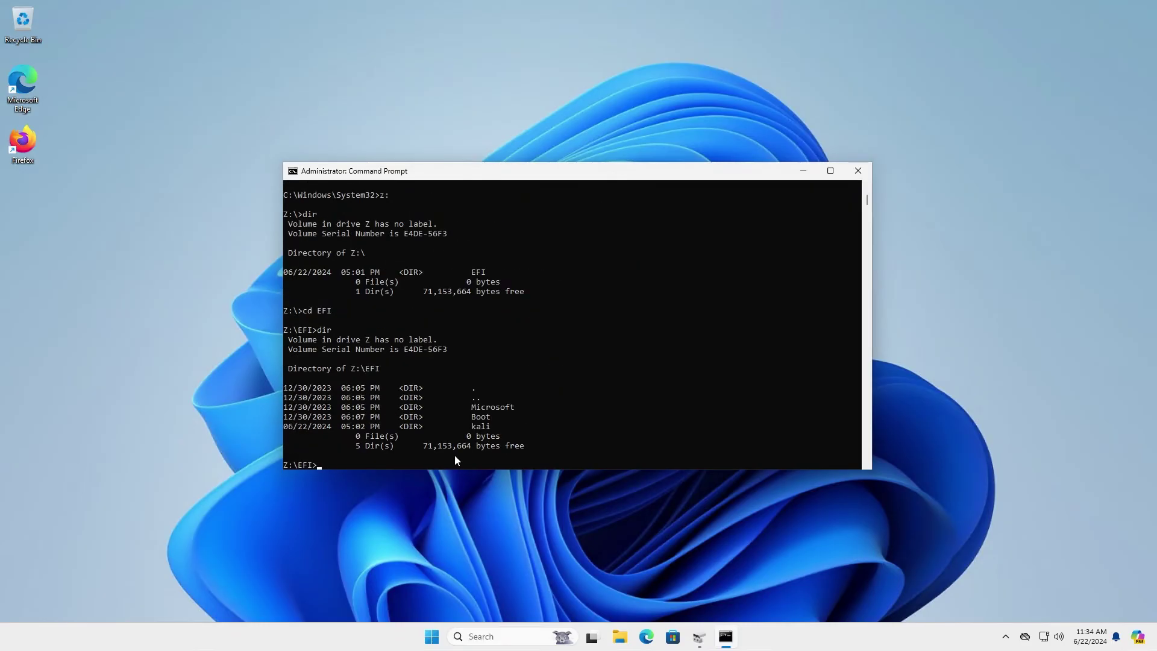
Inspect the files in the kali folder, then return to EFI
{"action": "type", "text": "cd kali"}
{"action": "key", "text": "Return"}
{"action": "type", "text": "dir"}
{"action": "key", "text": "Return"}
{"action": "type", "text": "cd .."}
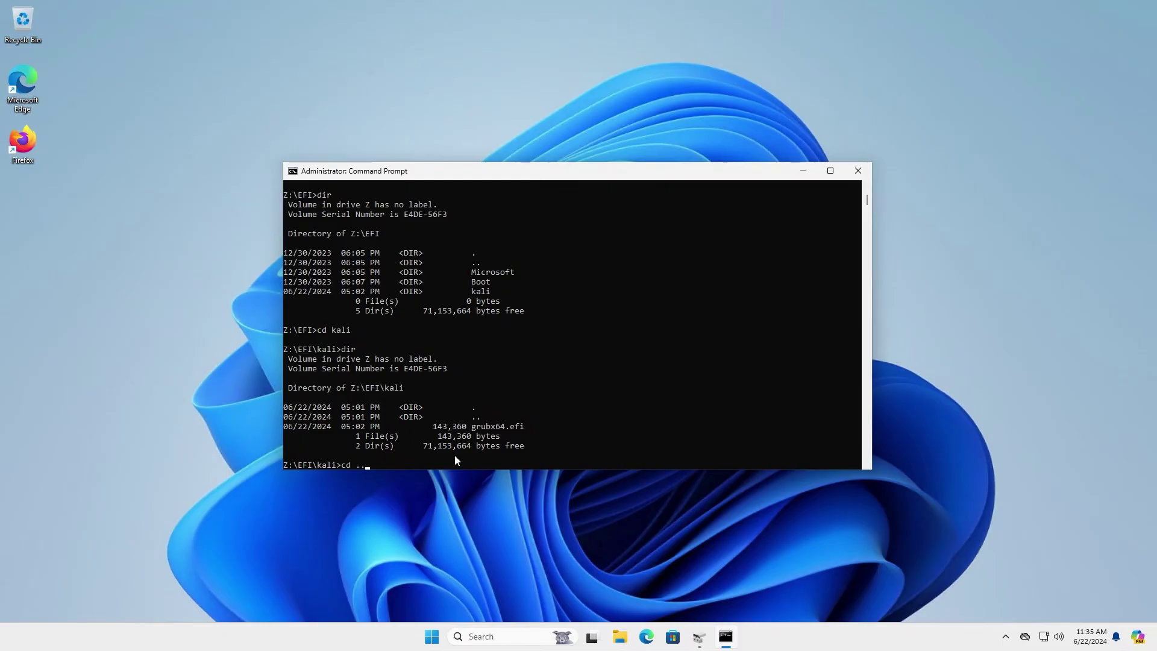
{"action": "key", "text": "Return"}
Remove the kali folder with 'rmdir /s kali', confirm with y, and verify via dir
{"action": "type", "text": "rmdir "}
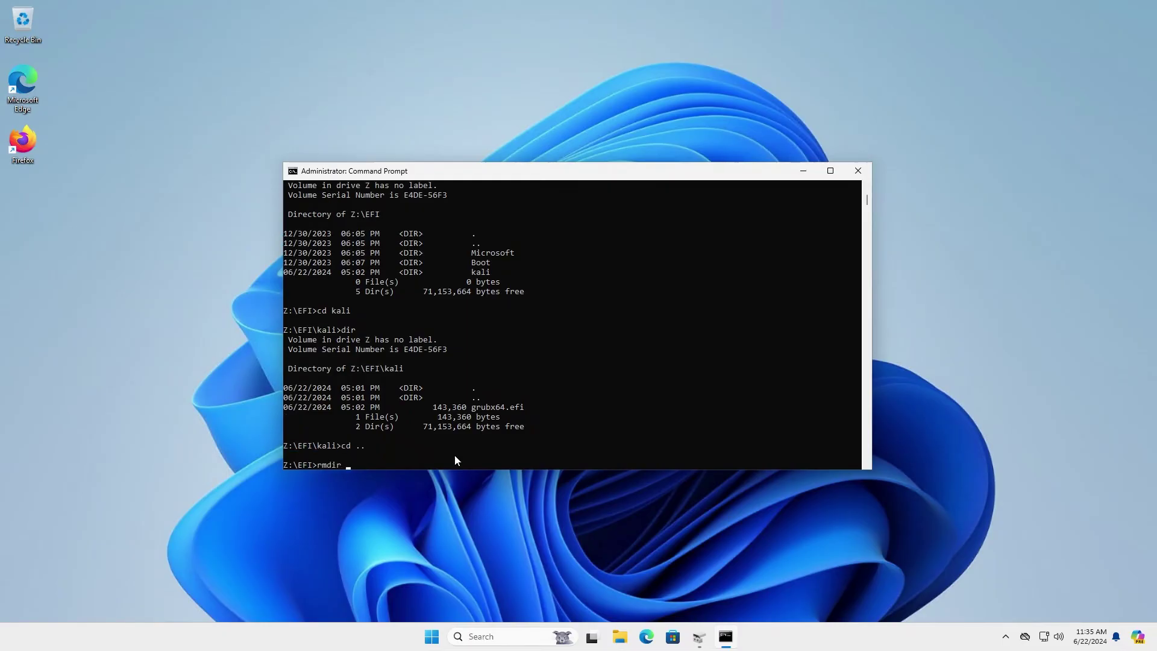
{"action": "type", "text": "/s kali"}
{"action": "key", "text": "Return"}
{"action": "type", "text": "y"}
{"action": "key", "text": "Return"}
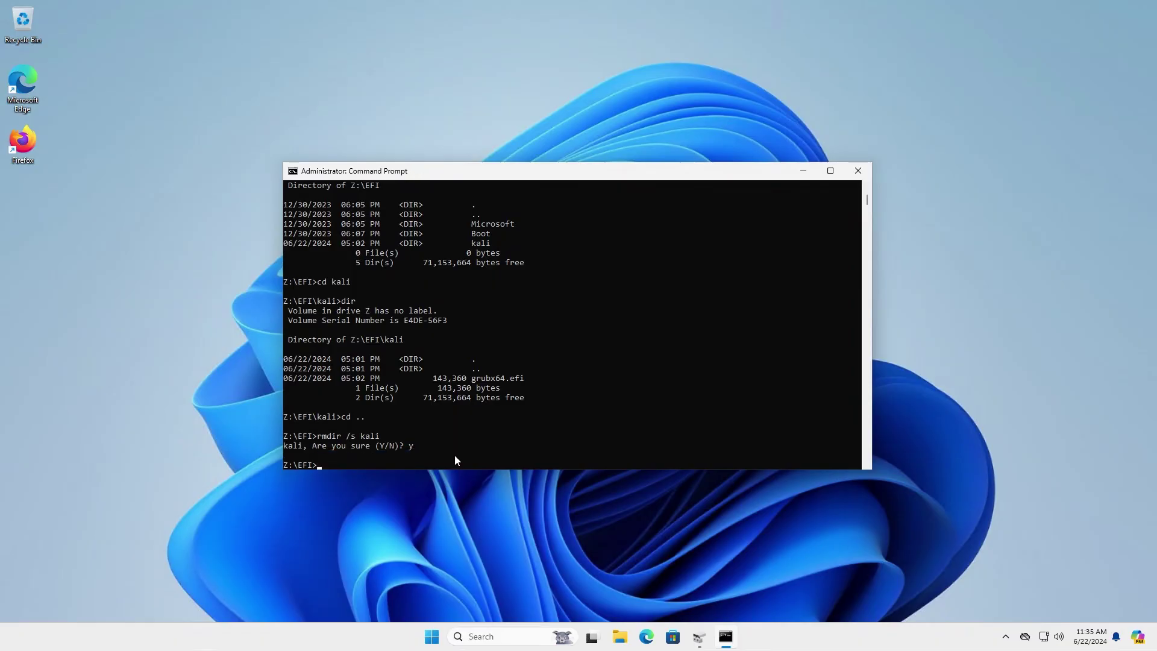
{"action": "type", "text": "dir"}
{"action": "key", "text": "Return"}
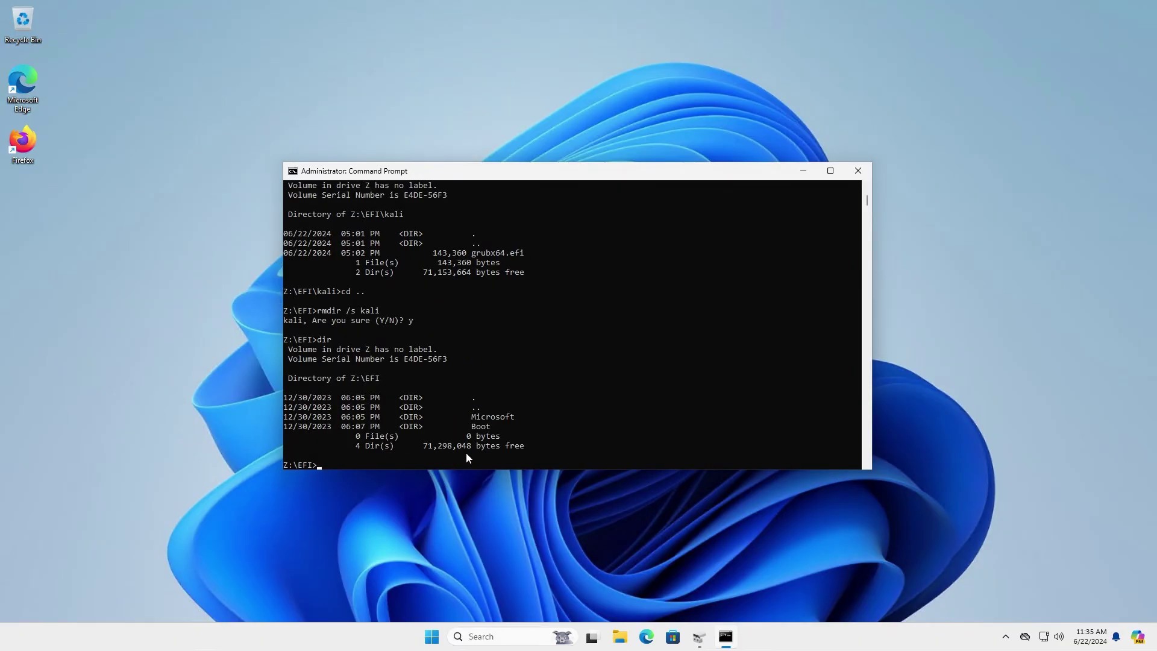
{"action": "left_click", "coordinate": [714, 416]}
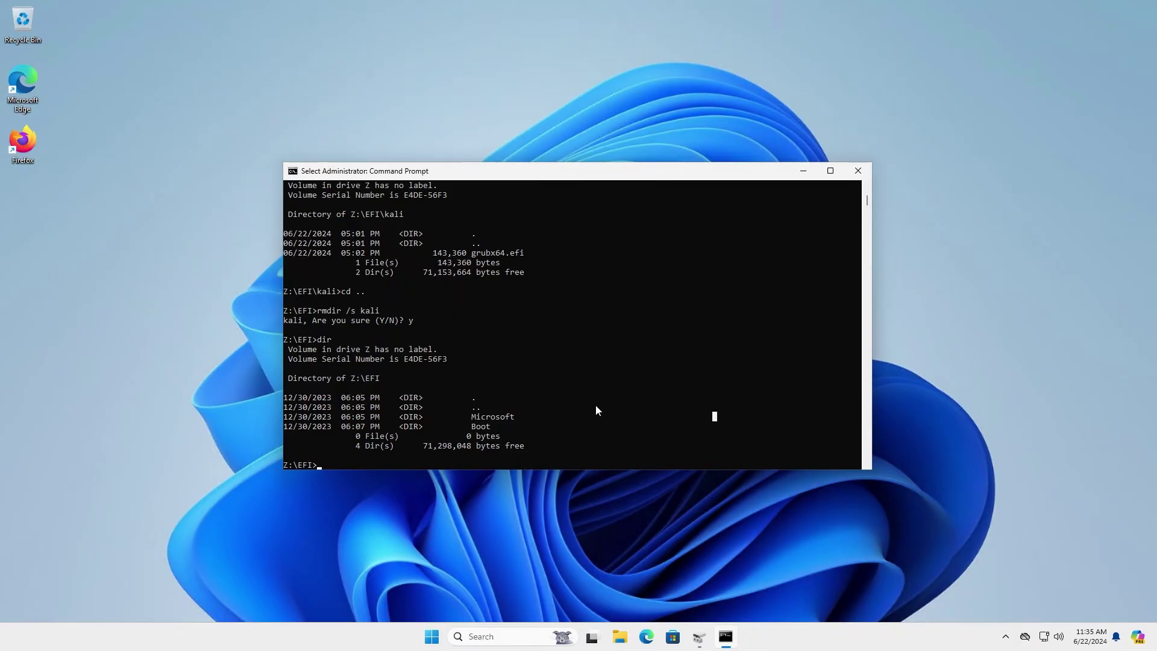
Restart the PC from the Start button's Shut down or sign out menu
{"action": "right_click", "coordinate": [432, 637]}
{"action": "mouse_move", "coordinate": [455, 586]}
{"action": "left_click", "coordinate": [525, 587]}
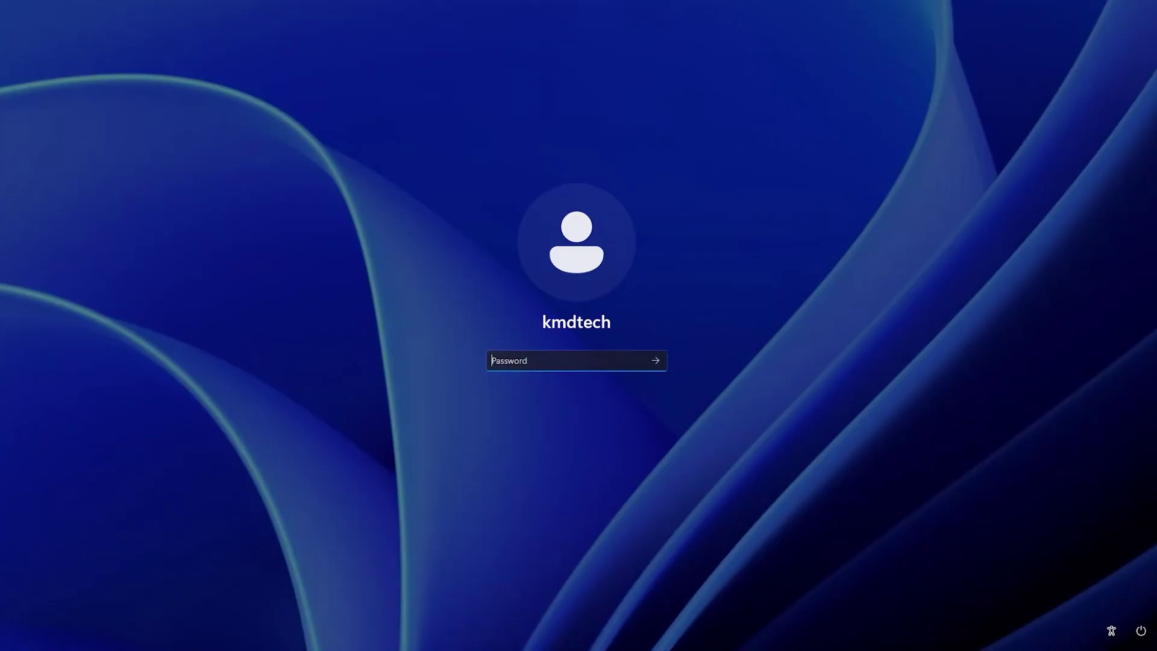